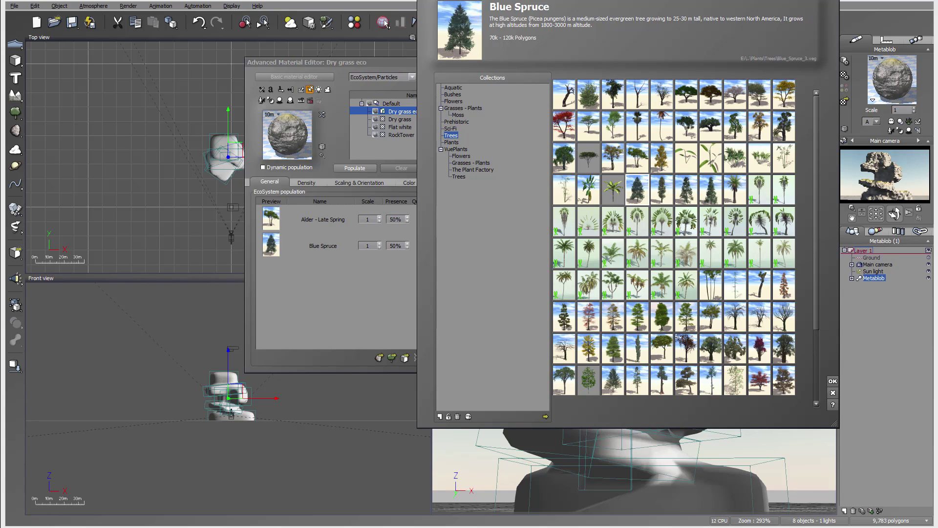
Add Dry Weeds from the Grasses - Plants collection to the Dry grass eco population and populate the rock.
{"action": "left_click", "coordinate": [453, 95]}
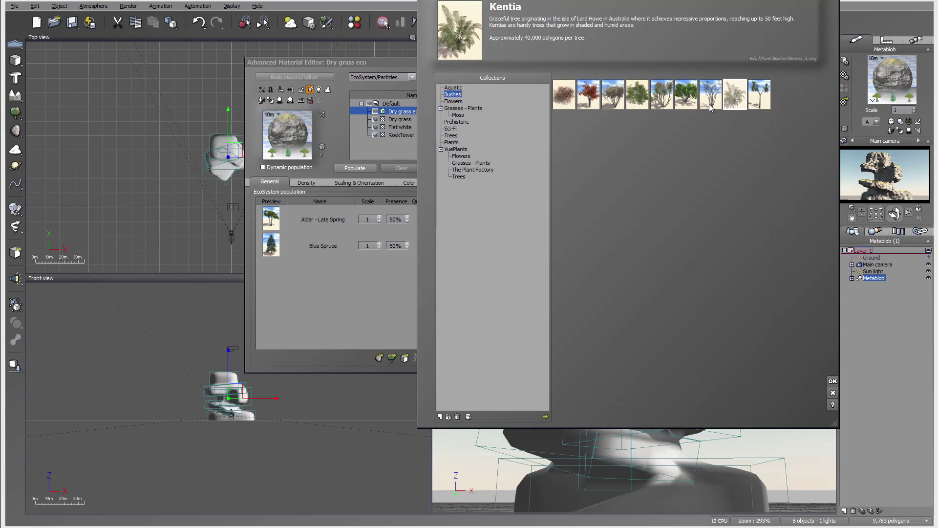
{"action": "left_click", "coordinate": [561, 98]}
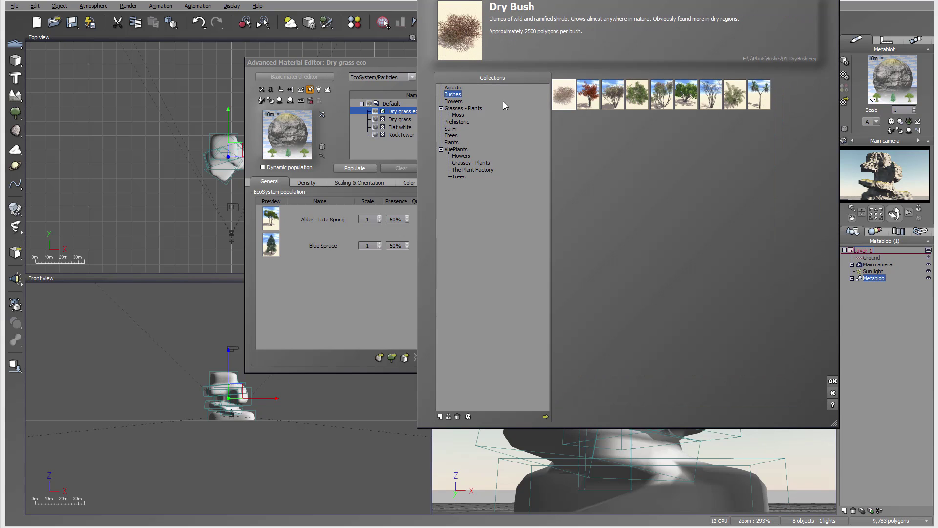
{"action": "left_click", "coordinate": [462, 108]}
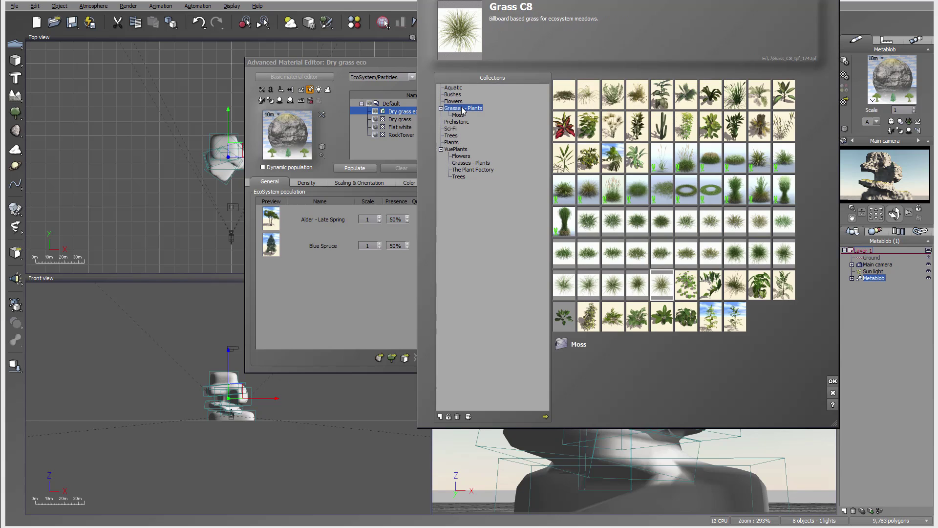
{"action": "left_click_drag", "start_coordinate": [637, 94], "coordinate": [376, 264]}
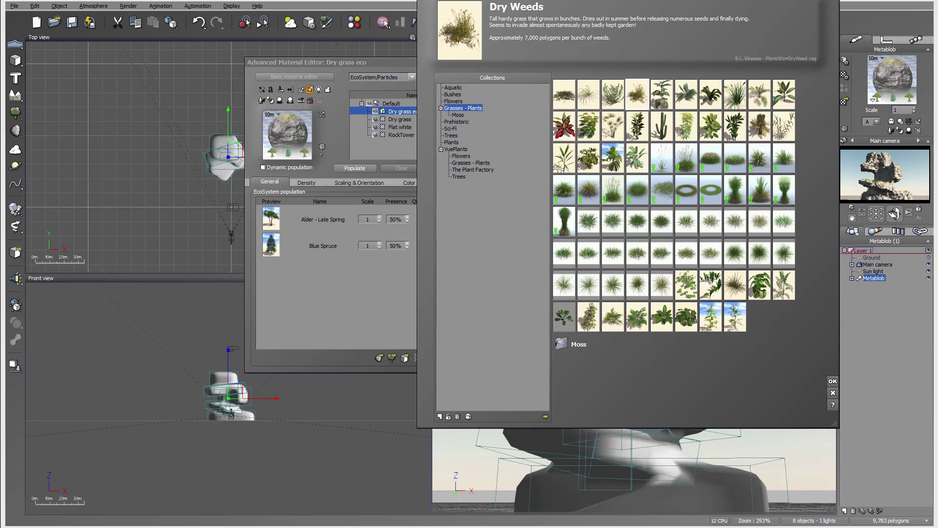
{"action": "left_click", "coordinate": [832, 382]}
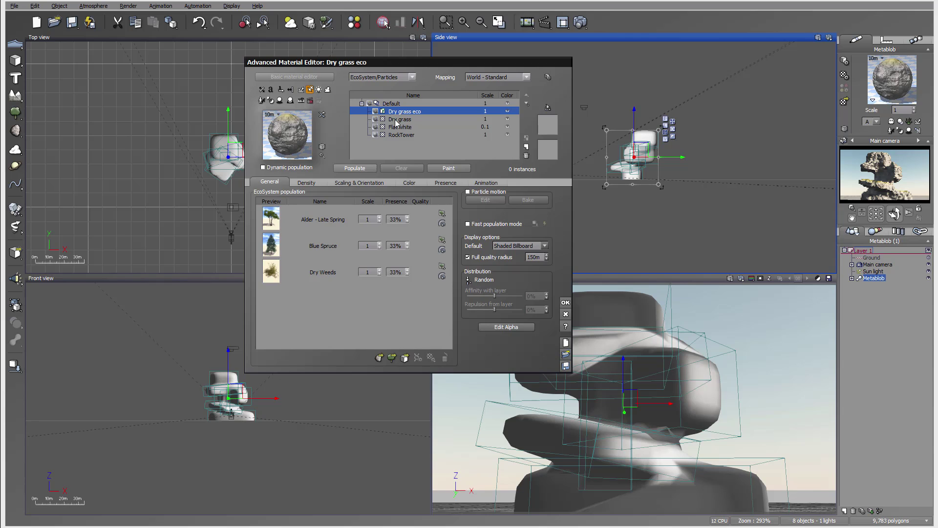
{"action": "left_click", "coordinate": [446, 182]}
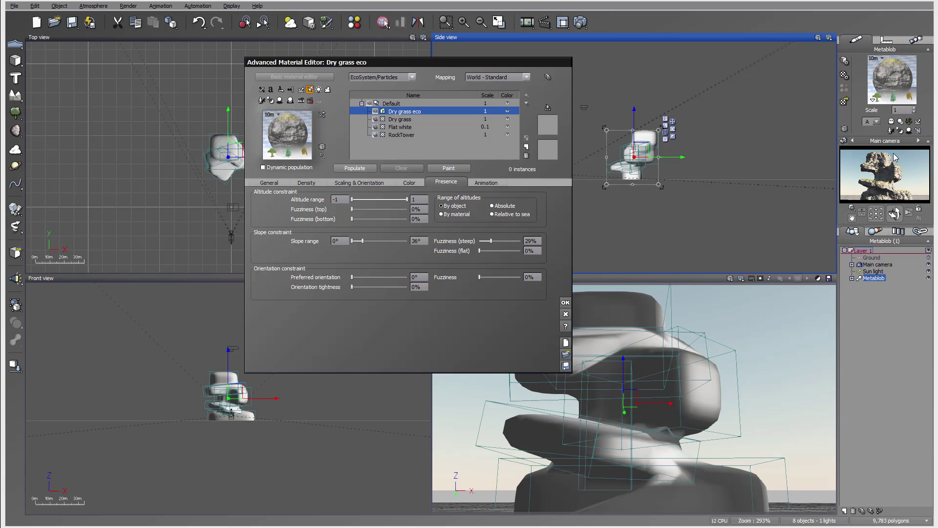
{"action": "left_click", "coordinate": [358, 169]}
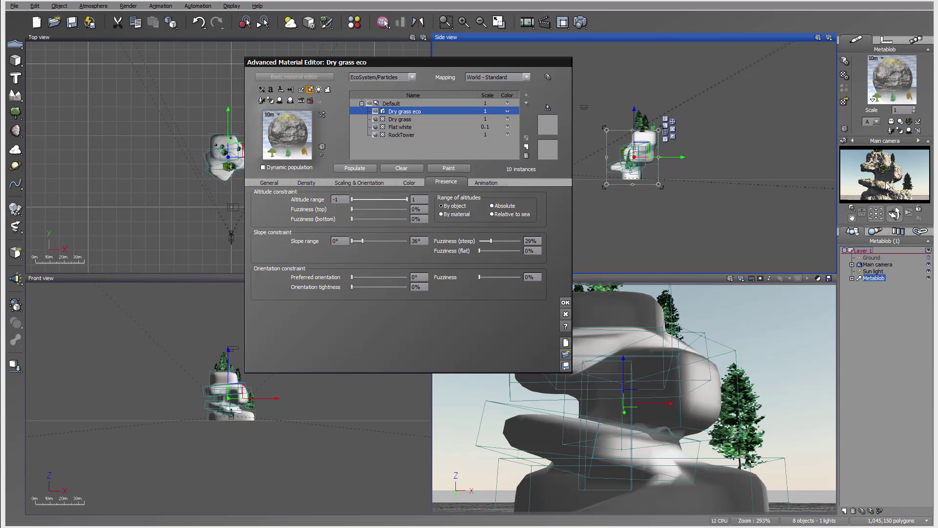
Set the EcoSystem's overall scaling to 0.256 and overall density to 69%, and repopulate the rock.
{"action": "left_click", "coordinate": [339, 182]}
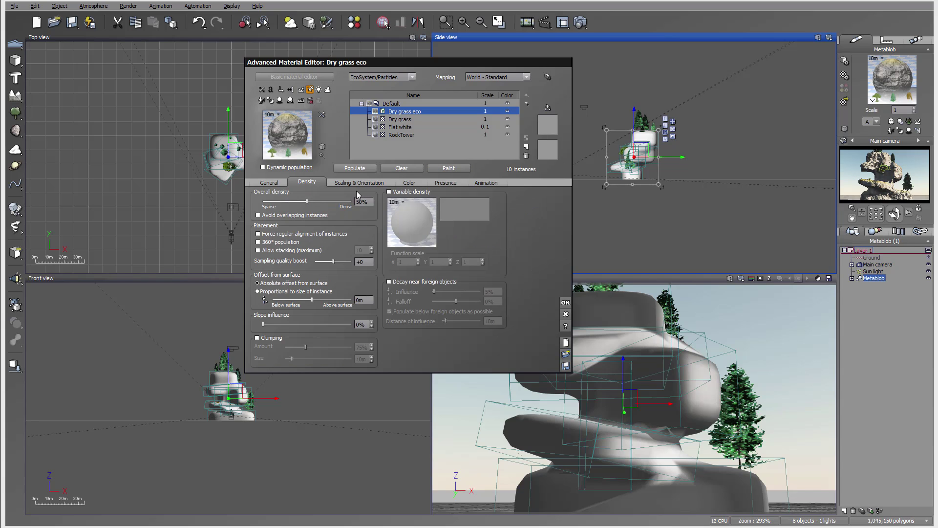
{"action": "left_click_drag", "start_coordinate": [330, 200], "coordinate": [309, 200]}
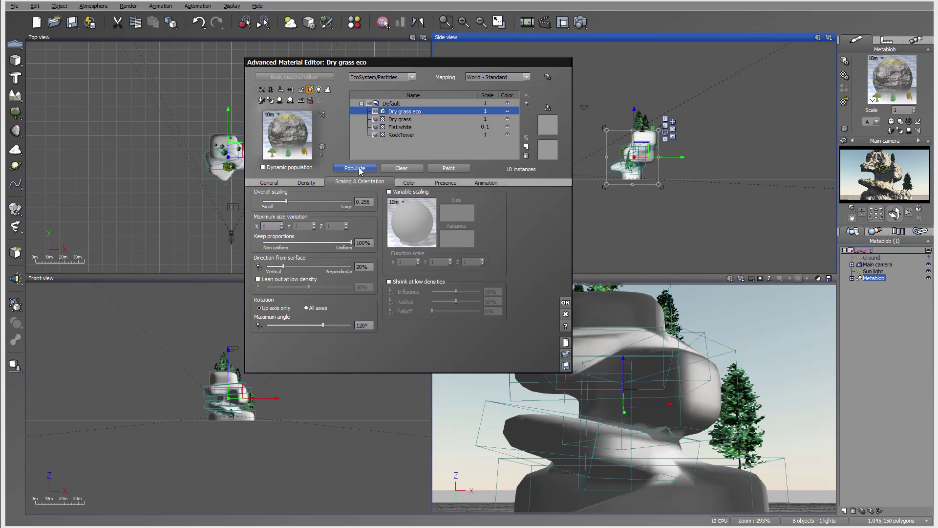
{"action": "left_click", "coordinate": [306, 183]}
{"action": "left_click", "coordinate": [354, 167]}
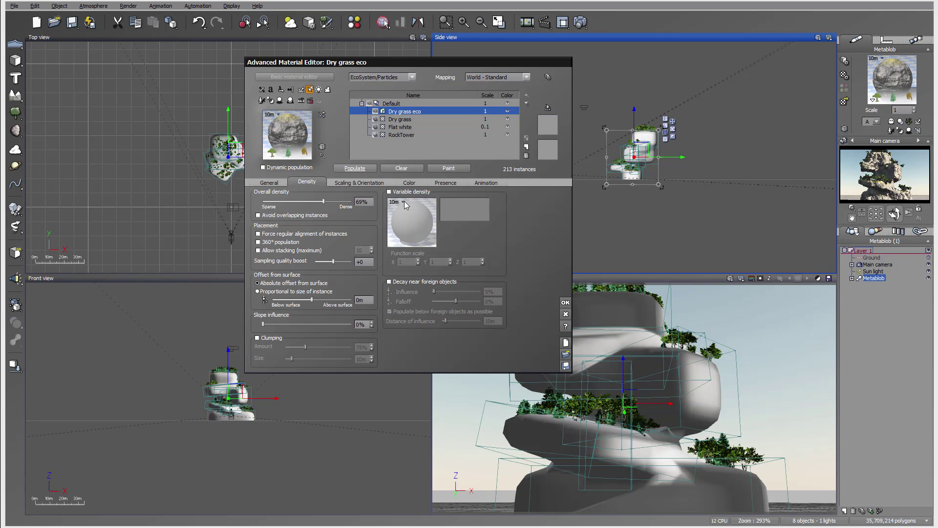
Adjust the presence of Dry Weeds, set the overall density to 87% and repopulate the rock.
{"action": "left_click", "coordinate": [277, 184]}
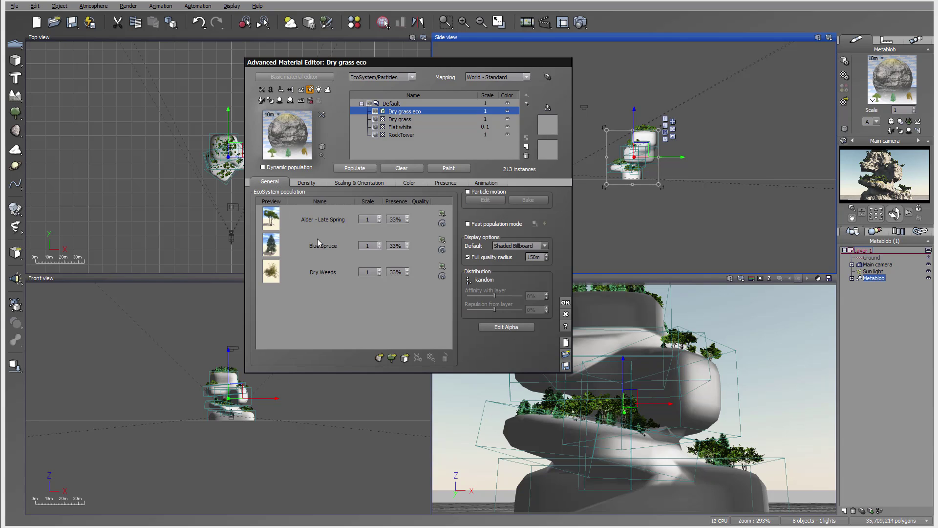
{"action": "left_click", "coordinate": [407, 270]}
{"action": "left_click", "coordinate": [316, 183]}
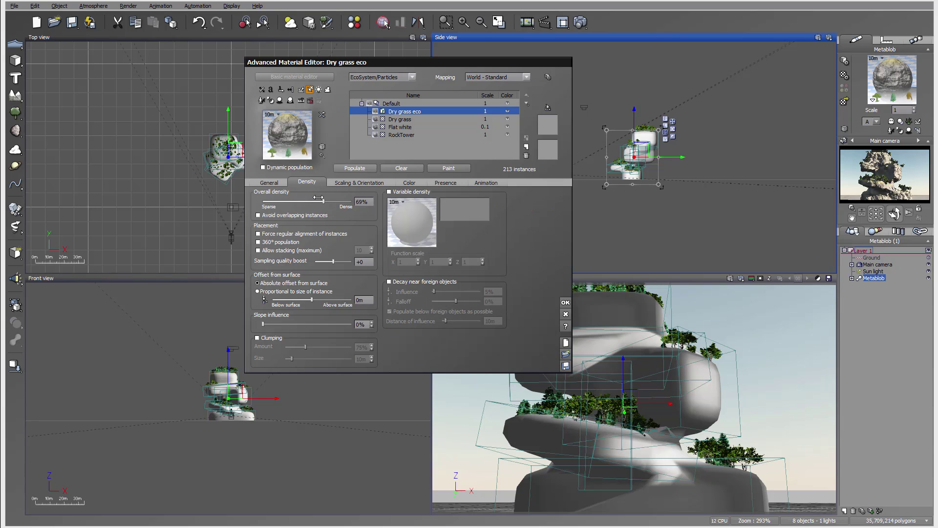
{"action": "left_click_drag", "start_coordinate": [335, 200], "coordinate": [340, 200]}
{"action": "left_click", "coordinate": [357, 168]}
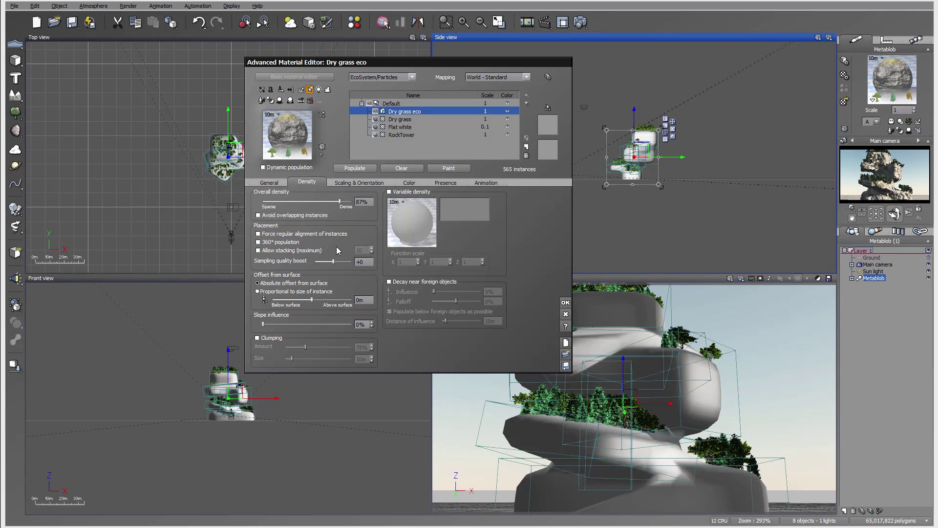
Enable clumping with a size of 10m, set its amount to 86% and repopulate the rock.
{"action": "left_click", "coordinate": [266, 339]}
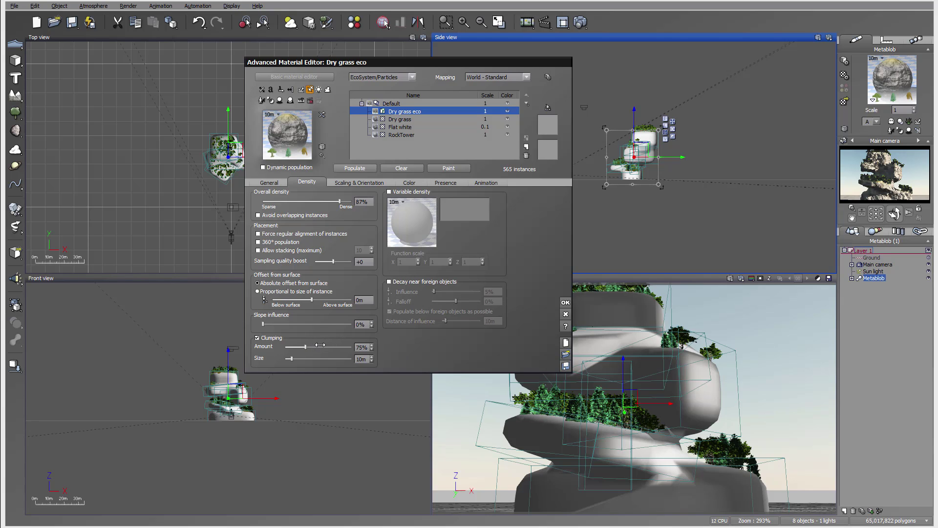
{"action": "left_click", "coordinate": [354, 168]}
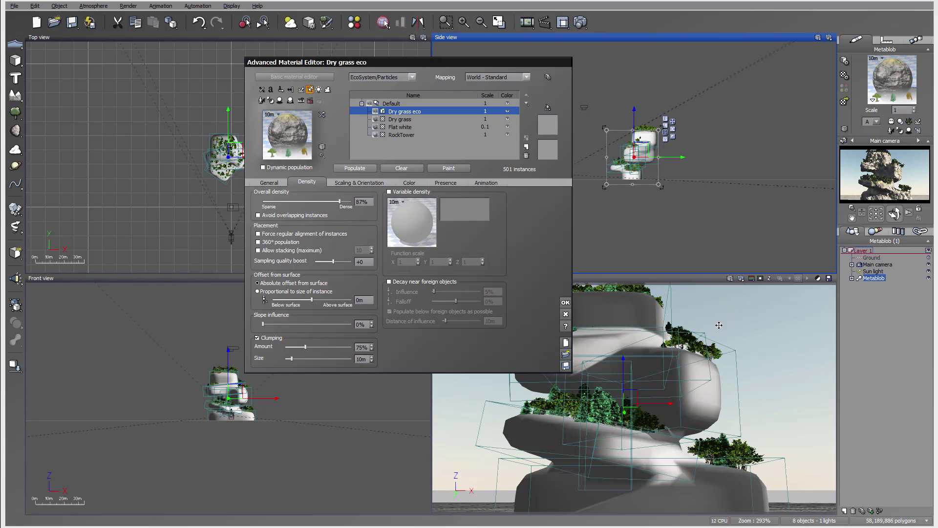
{"action": "left_click_drag", "start_coordinate": [305, 346], "coordinate": [315, 346]}
{"action": "left_click", "coordinate": [355, 168]}
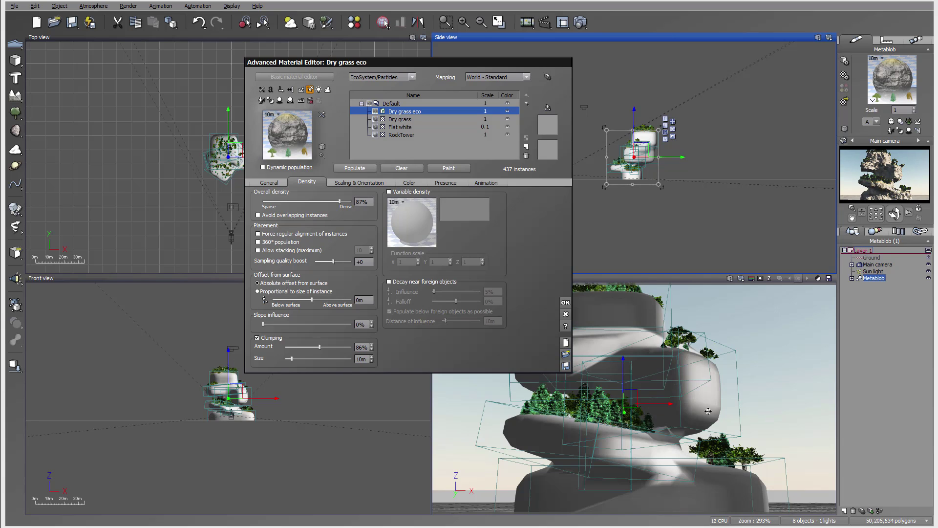
Enable leaning out at low density, set it to 77% and repopulate the rock.
{"action": "left_click", "coordinate": [352, 184]}
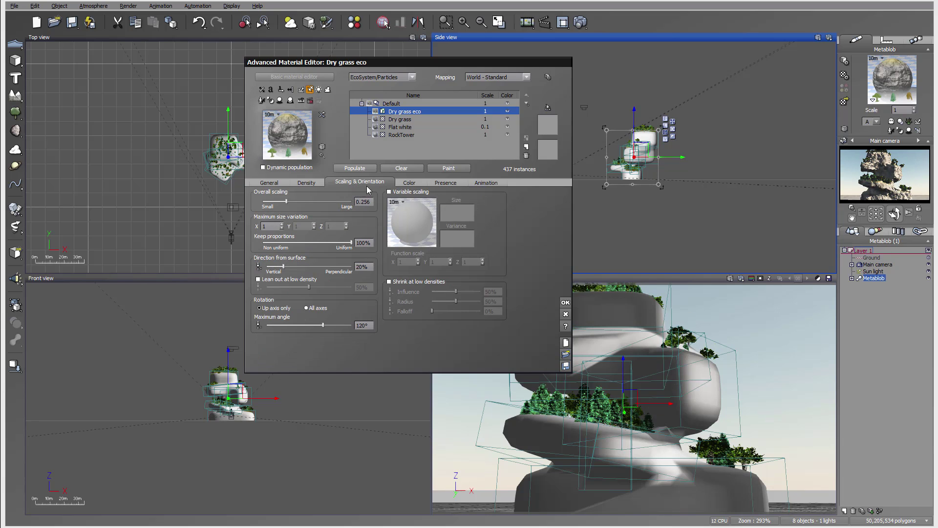
{"action": "left_click", "coordinate": [259, 279]}
{"action": "left_click_drag", "start_coordinate": [315, 287], "coordinate": [331, 287]}
{"action": "left_click", "coordinate": [355, 168]}
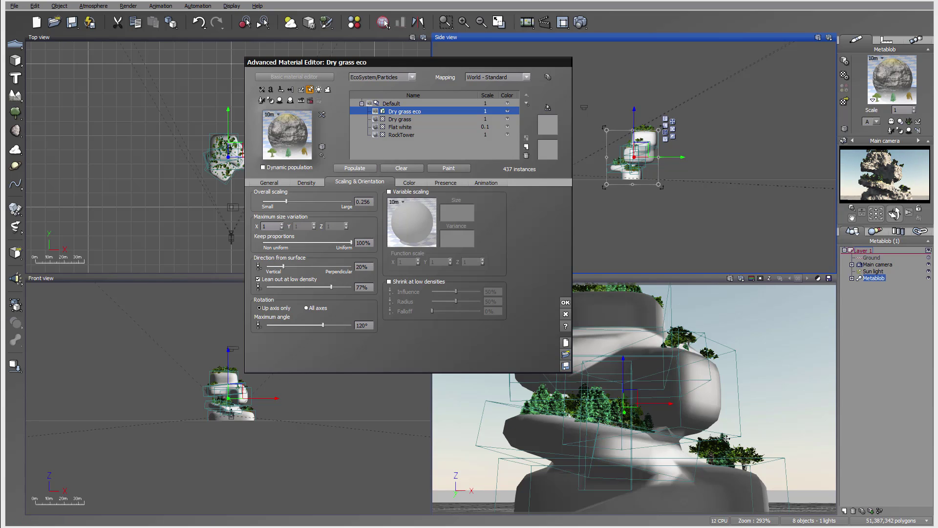
Raise the low-density lean-out to 100%, repopulate the rock, and reduce the lean-out slightly.
{"action": "left_click_drag", "start_coordinate": [330, 287], "coordinate": [352, 288]}
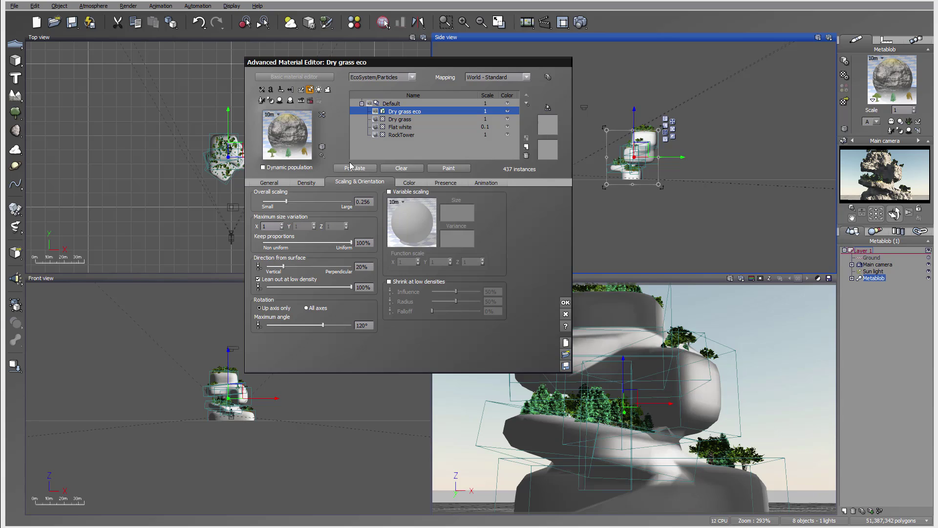
{"action": "left_click", "coordinate": [352, 167]}
{"action": "left_click", "coordinate": [354, 168]}
{"action": "left_click_drag", "start_coordinate": [351, 287], "coordinate": [338, 286]}
Set the EcoSystem's overall density to 93% and repopulate the rock.
{"action": "left_click", "coordinate": [308, 183]}
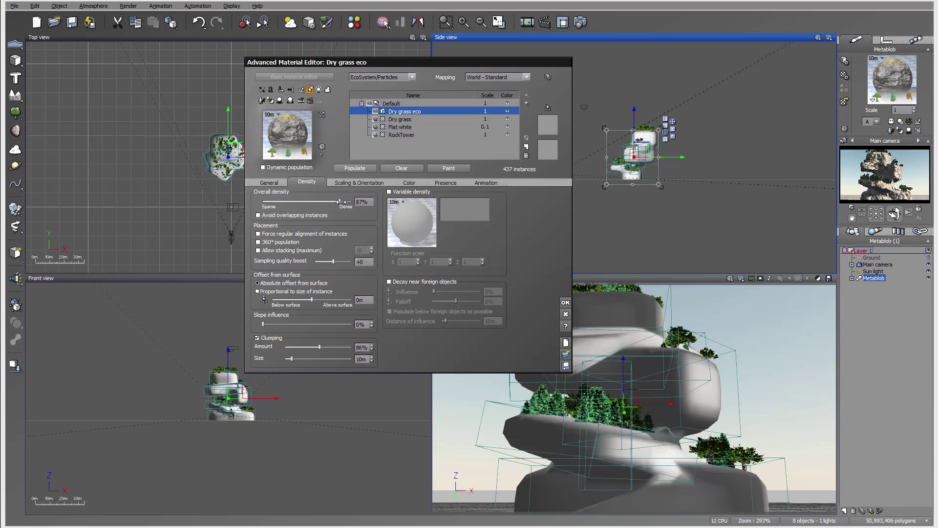
{"action": "left_click", "coordinate": [359, 168]}
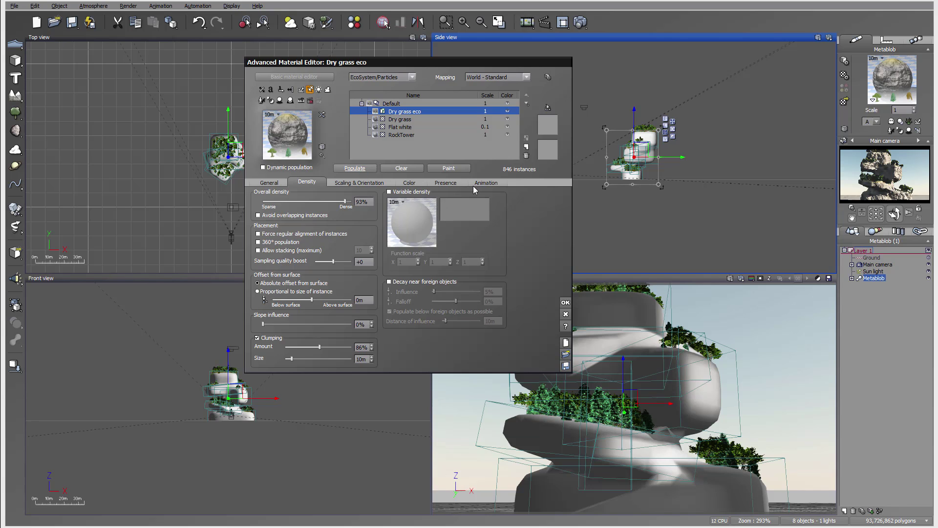
Extend the plants' slope range up to 60°, set the steep fuzziness to 37% and repopulate the rock.
{"action": "left_click", "coordinate": [446, 183]}
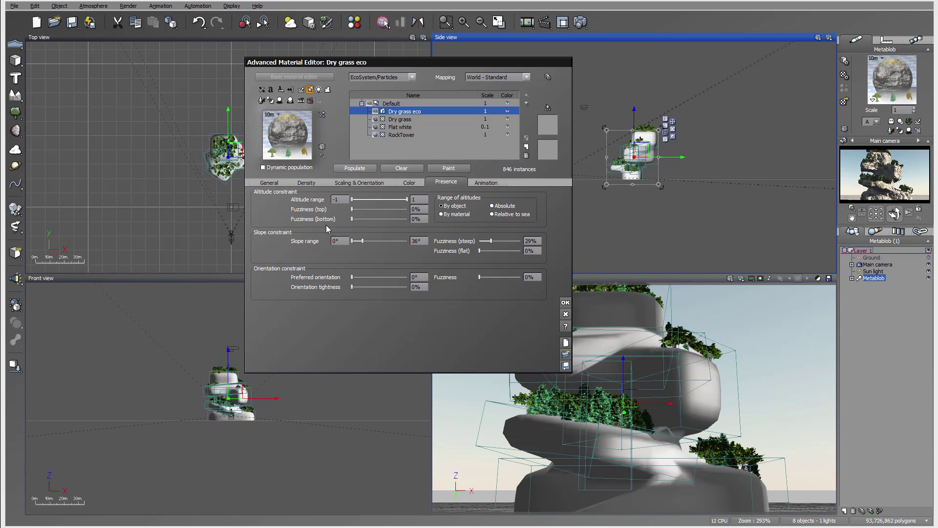
{"action": "left_click_drag", "start_coordinate": [374, 241], "coordinate": [377, 240]}
{"action": "left_click", "coordinate": [355, 168]}
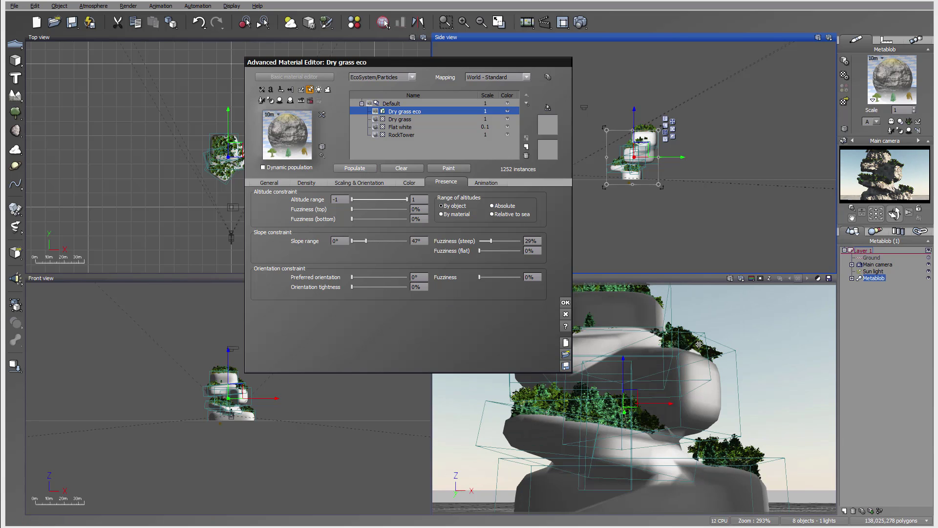
{"action": "left_click_drag", "start_coordinate": [498, 241], "coordinate": [499, 241]}
{"action": "left_click", "coordinate": [355, 168]}
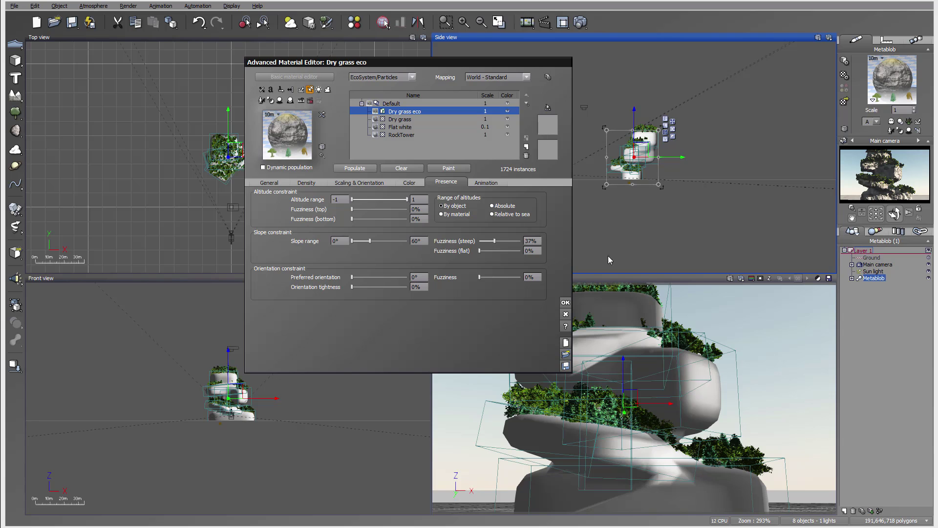
Turn the Dry grass layer into a second EcoSystem layer and add Dry Weeds to its population.
{"action": "left_click", "coordinate": [415, 119]}
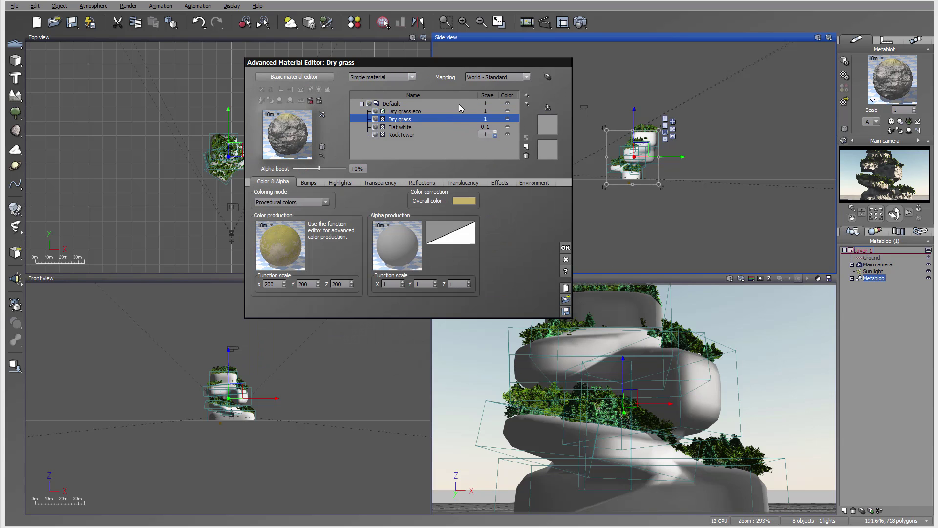
{"action": "left_click", "coordinate": [404, 78]}
{"action": "left_click", "coordinate": [375, 106]}
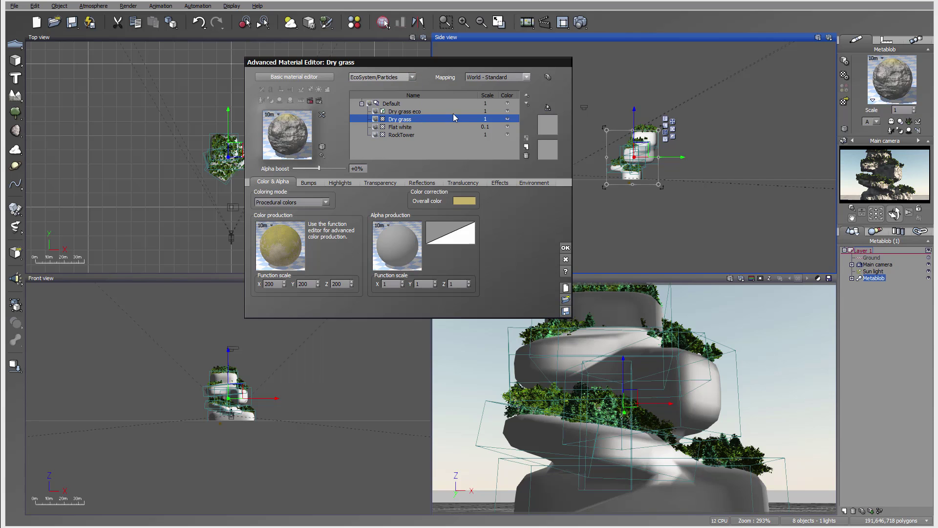
{"action": "left_click", "coordinate": [269, 184]}
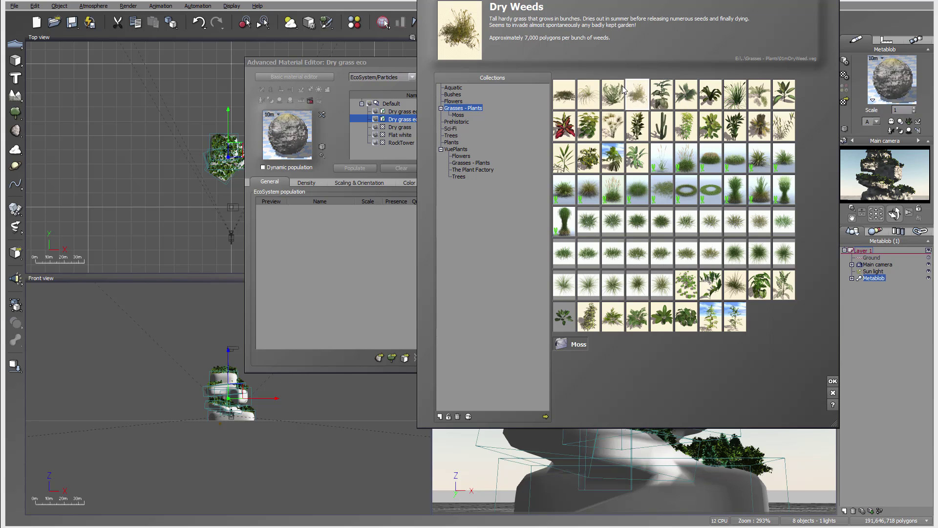
{"action": "left_click", "coordinate": [833, 386]}
Limit the second EcoSystem layer to slopes from 35° to 72° and populate it.
{"action": "left_click", "coordinate": [446, 182]}
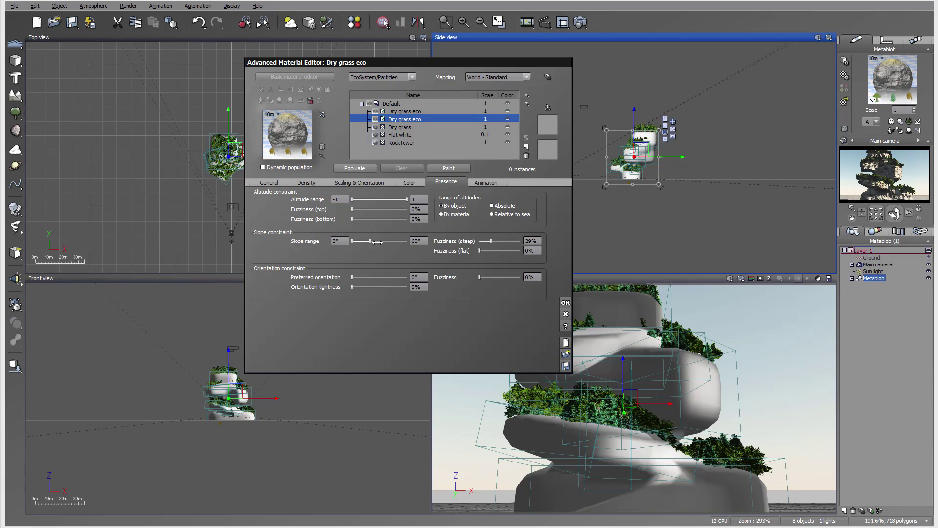
{"action": "left_click_drag", "start_coordinate": [352, 242], "coordinate": [363, 243]}
{"action": "left_click", "coordinate": [362, 168]}
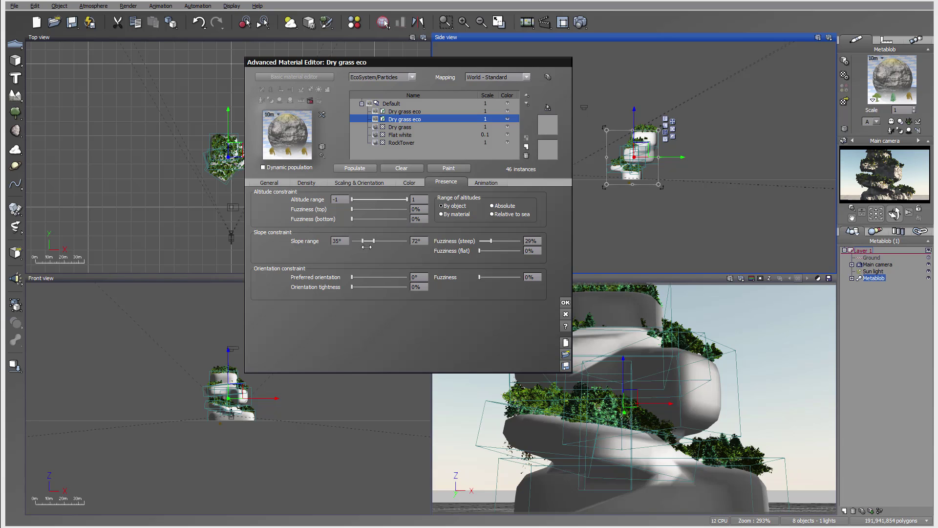
Set the second EcoSystem layer's overall scaling to 0.152 and repopulate it.
{"action": "left_click", "coordinate": [337, 183]}
{"action": "left_click", "coordinate": [310, 182]}
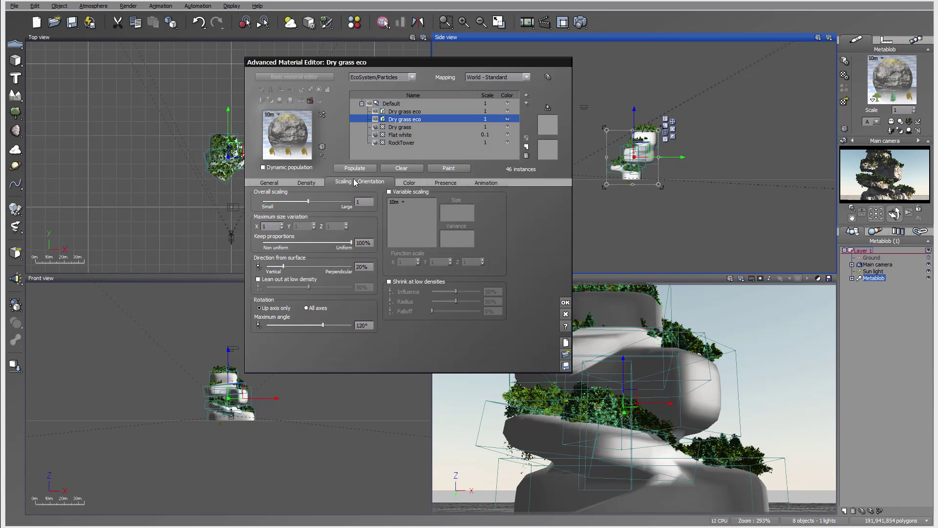
{"action": "left_click", "coordinate": [356, 183]}
{"action": "left_click_drag", "start_coordinate": [336, 202], "coordinate": [307, 201]}
{"action": "left_click", "coordinate": [354, 167]}
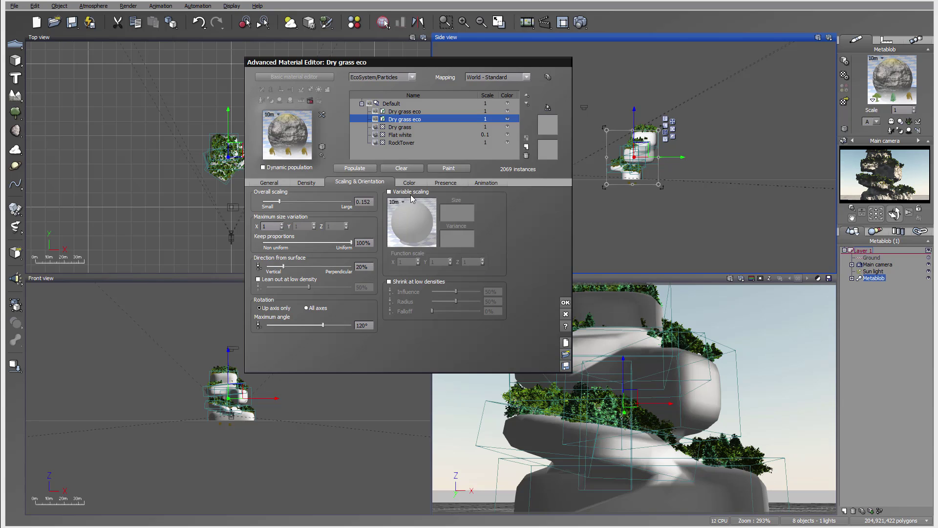
Adjust the second layer's steep fuzziness, raise its upper slope limit and repopulate it.
{"action": "left_click", "coordinate": [458, 184]}
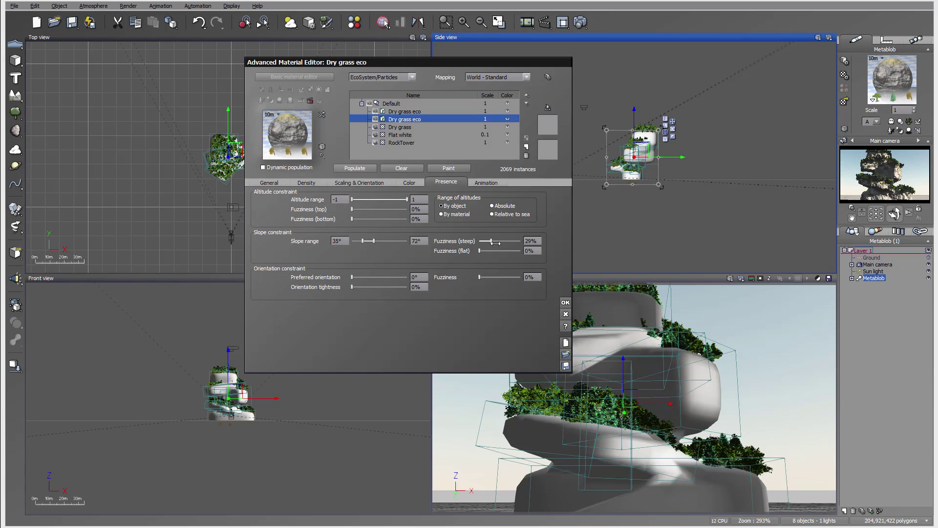
{"action": "left_click_drag", "start_coordinate": [490, 242], "coordinate": [486, 242]}
{"action": "left_click_drag", "start_coordinate": [384, 238], "coordinate": [386, 239]}
{"action": "left_click", "coordinate": [355, 169]}
Enable 360° population for the second EcoSystem layer and lower its overall density to 14%.
{"action": "left_click", "coordinate": [323, 182]}
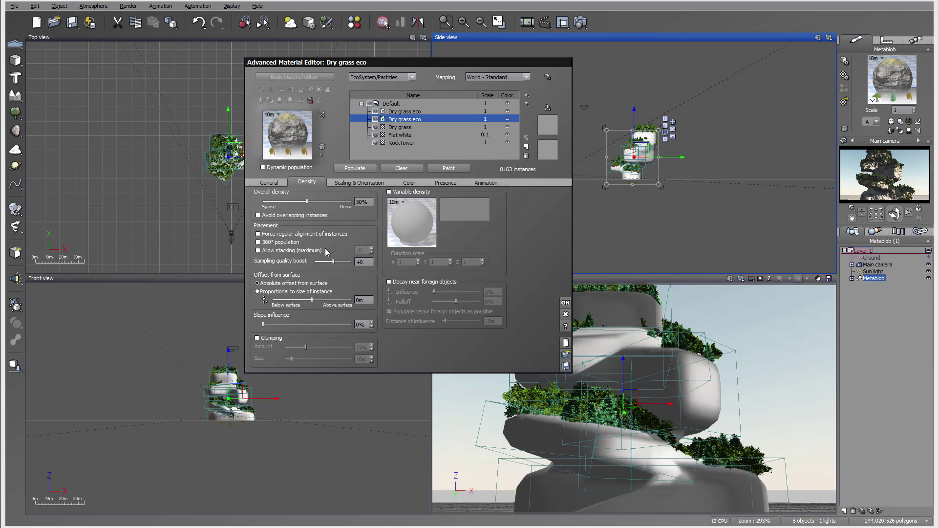
{"action": "left_click", "coordinate": [258, 242]}
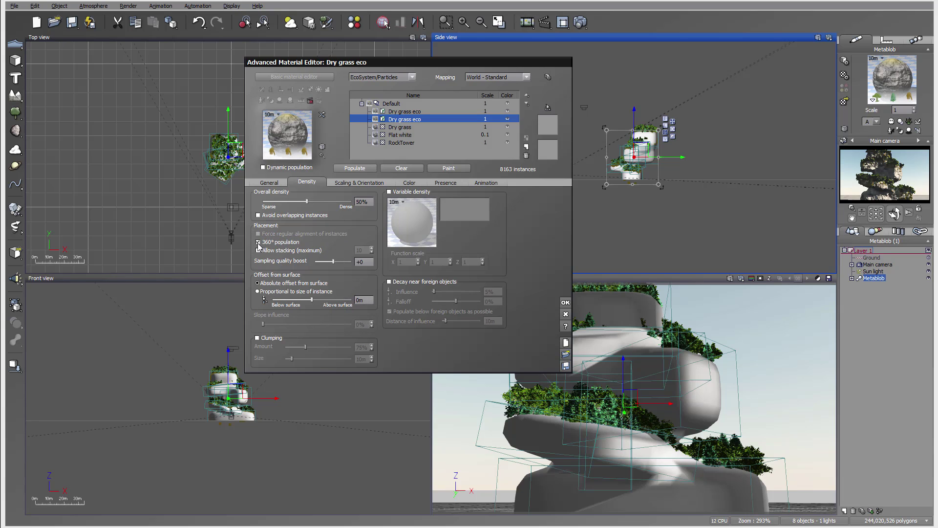
{"action": "left_click", "coordinate": [360, 184]}
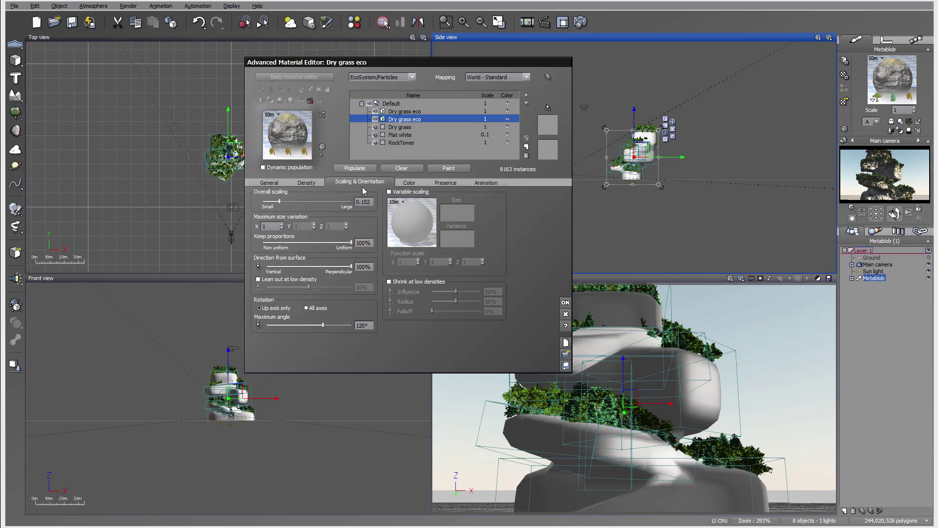
{"action": "left_click", "coordinate": [320, 186]}
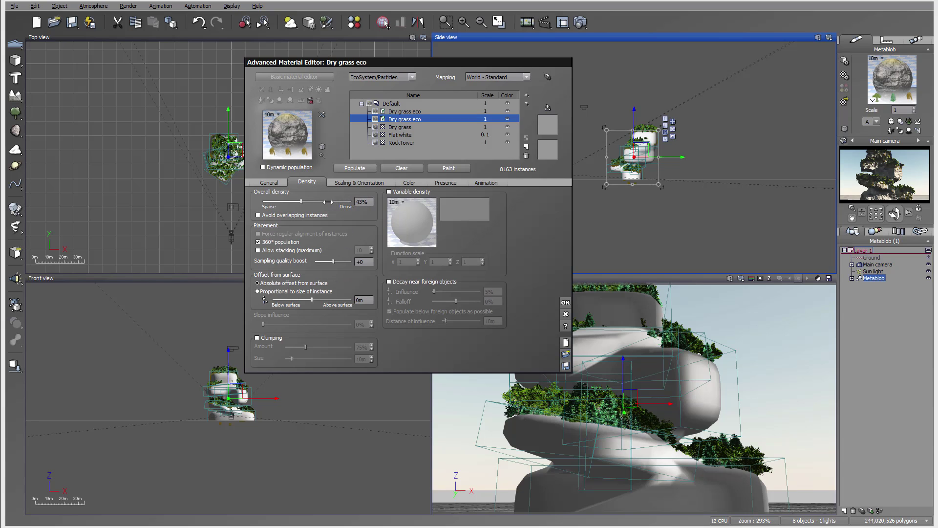
{"action": "left_click", "coordinate": [347, 184]}
Highlight the second EcoSystem layer in the material preview and set the Flat white layer's scale to 1.
{"action": "left_click", "coordinate": [446, 183]}
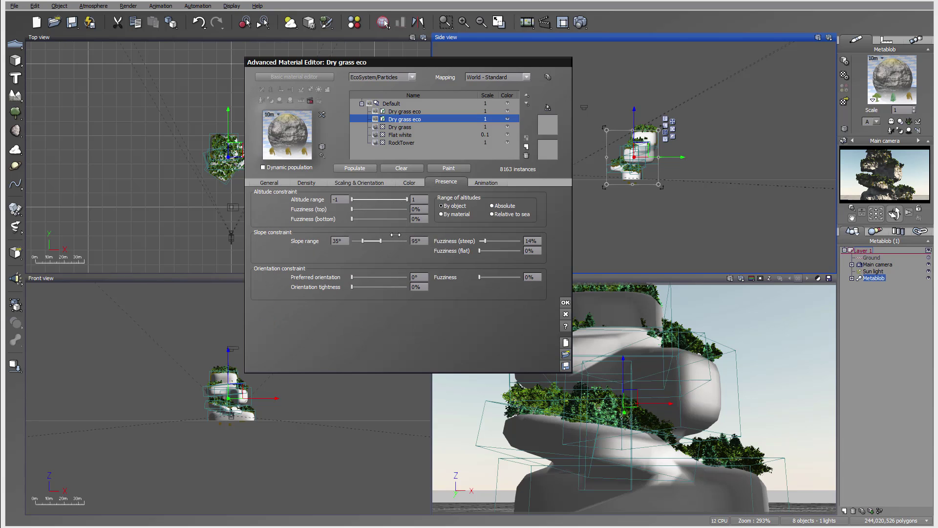
{"action": "left_click", "coordinate": [507, 119]}
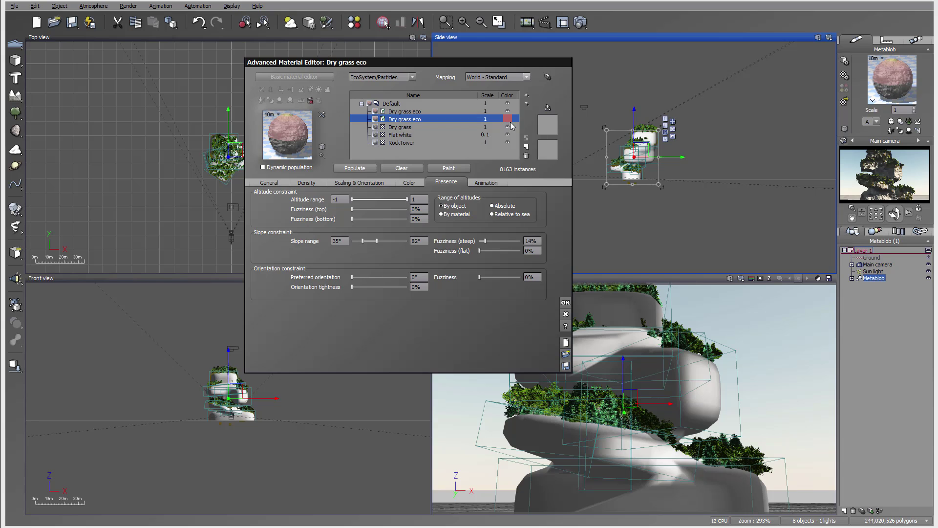
{"action": "left_click", "coordinate": [486, 134]}
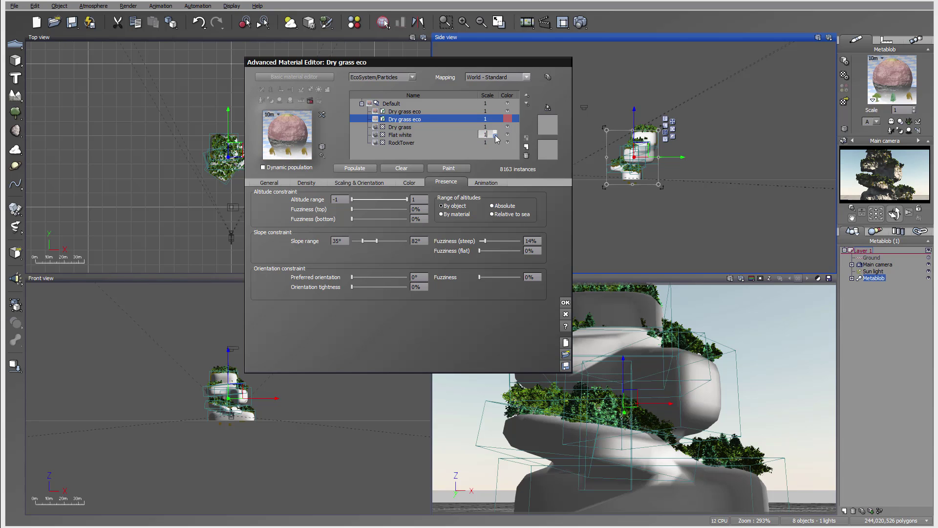
Limit the second EcoSystem layer to slopes from 30° to 50°, remove its preview highlight and repopulate it.
{"action": "left_click", "coordinate": [473, 120]}
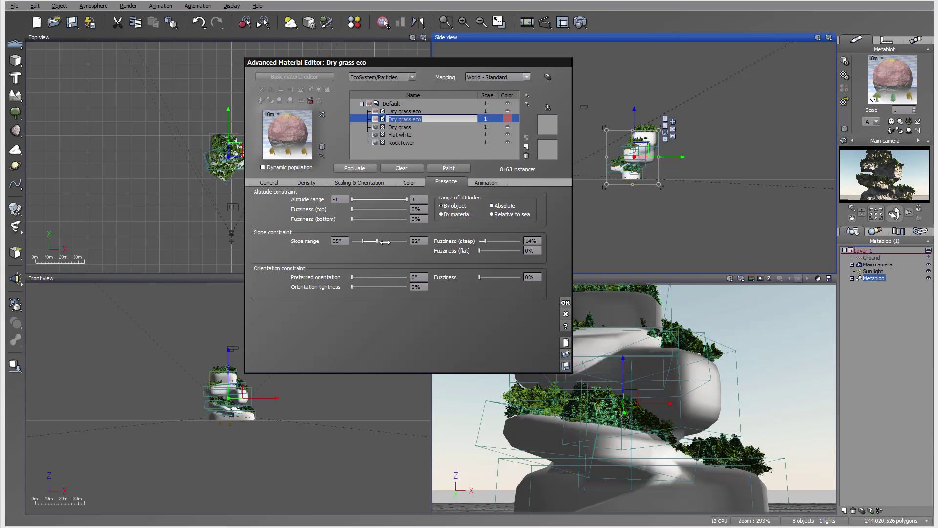
{"action": "key", "text": "Return"}
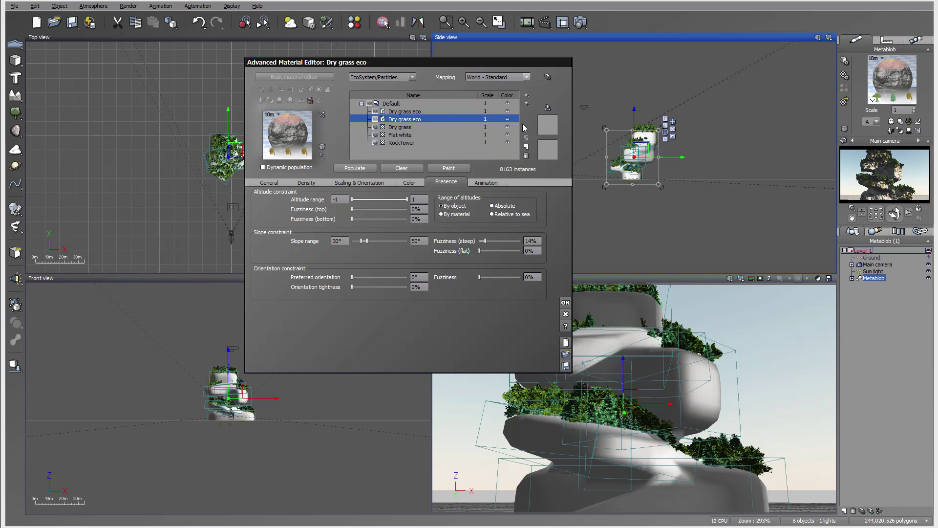
{"action": "left_click", "coordinate": [362, 168]}
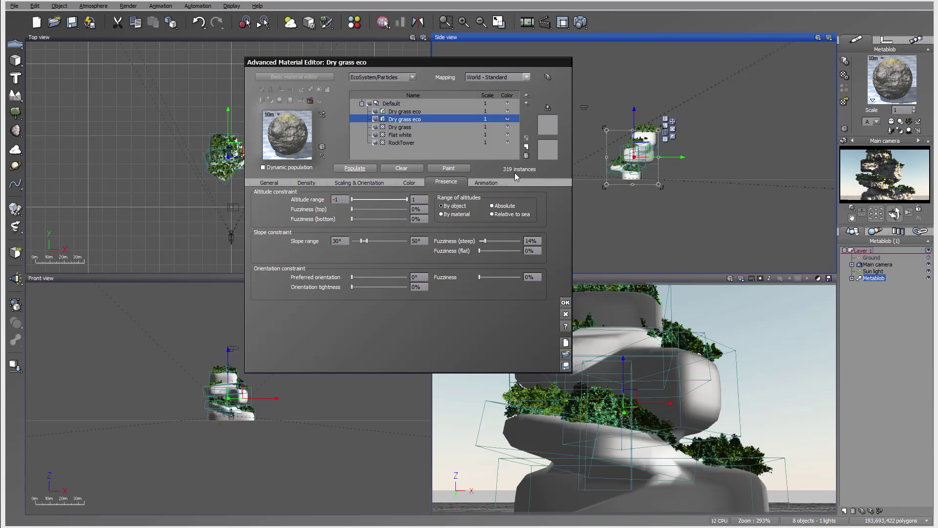
Raise the second EcoSystem layer's overall density to 55% and repopulate it.
{"action": "left_click", "coordinate": [270, 183]}
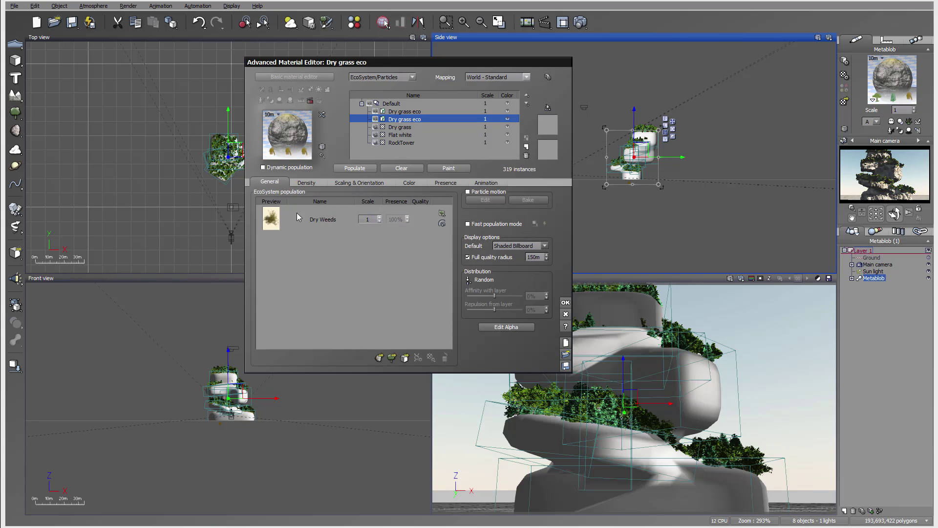
{"action": "left_click", "coordinate": [308, 183]}
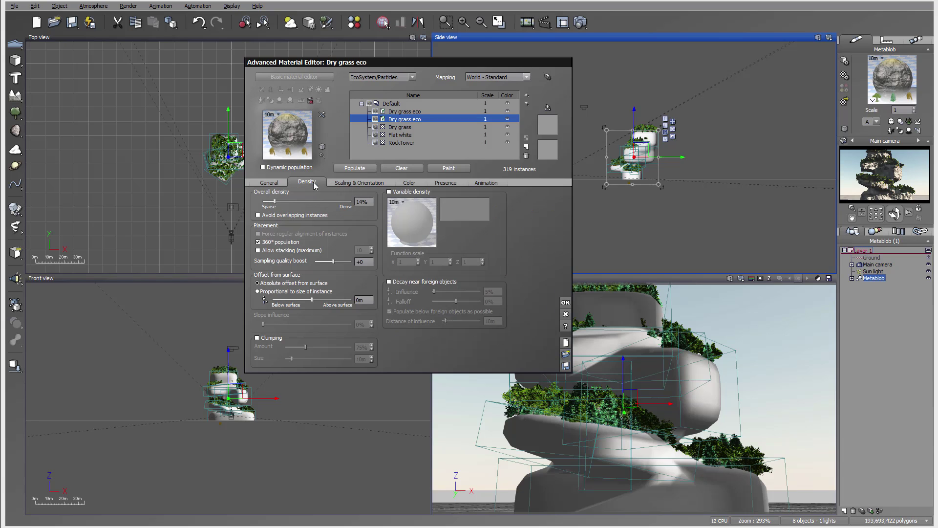
{"action": "left_click_drag", "start_coordinate": [332, 203], "coordinate": [352, 201]}
{"action": "left_click", "coordinate": [367, 169]}
{"action": "left_click_drag", "start_coordinate": [323, 201], "coordinate": [335, 200]}
{"action": "left_click", "coordinate": [374, 168]}
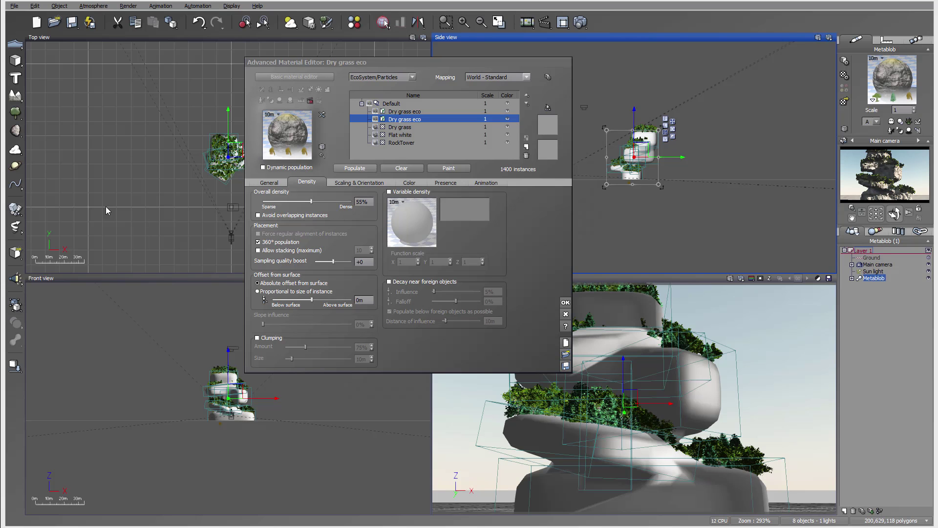
Make the Dry Weeds lean out at low density by 90% and repopulate the layer.
{"action": "left_click", "coordinate": [351, 183]}
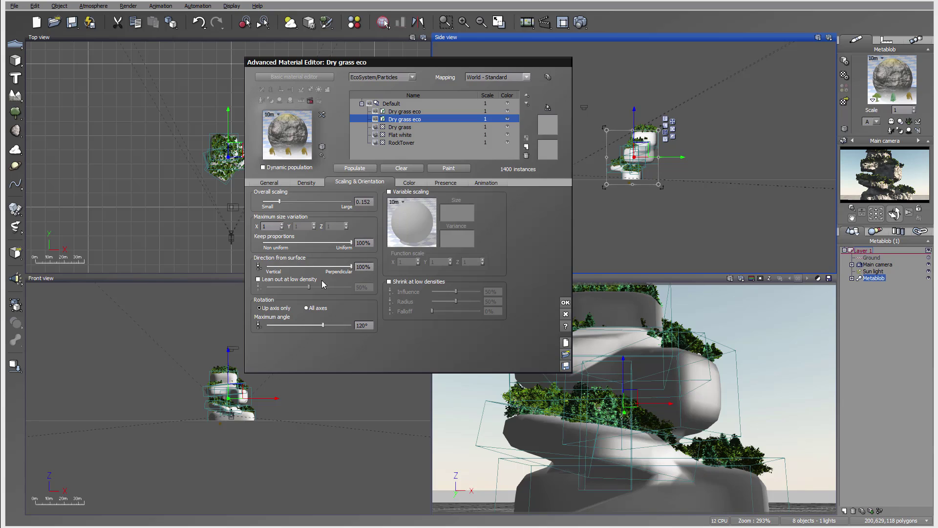
{"action": "left_click", "coordinate": [272, 282]}
{"action": "left_click_drag", "start_coordinate": [308, 287], "coordinate": [347, 291]}
{"action": "left_click", "coordinate": [355, 168]}
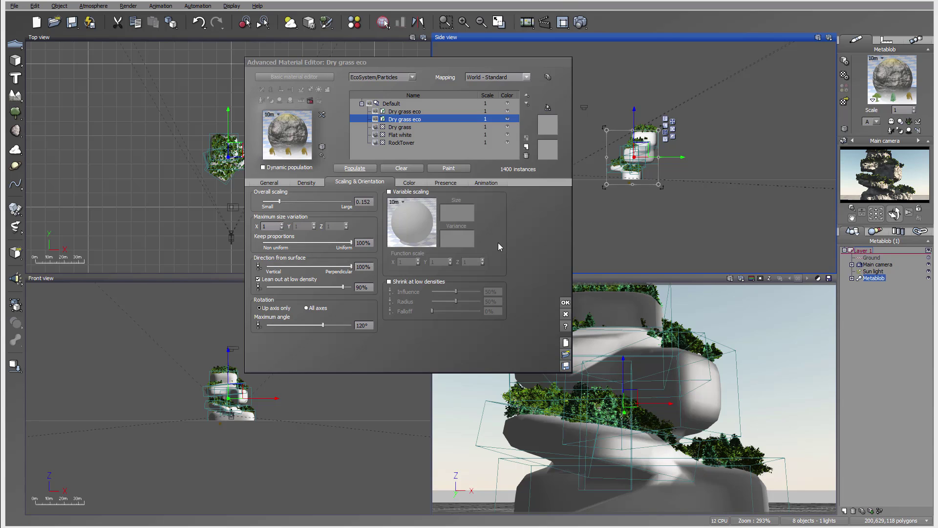
Render the scene to check the vegetation, close the render and accept the material changes.
{"action": "left_click", "coordinate": [580, 22]}
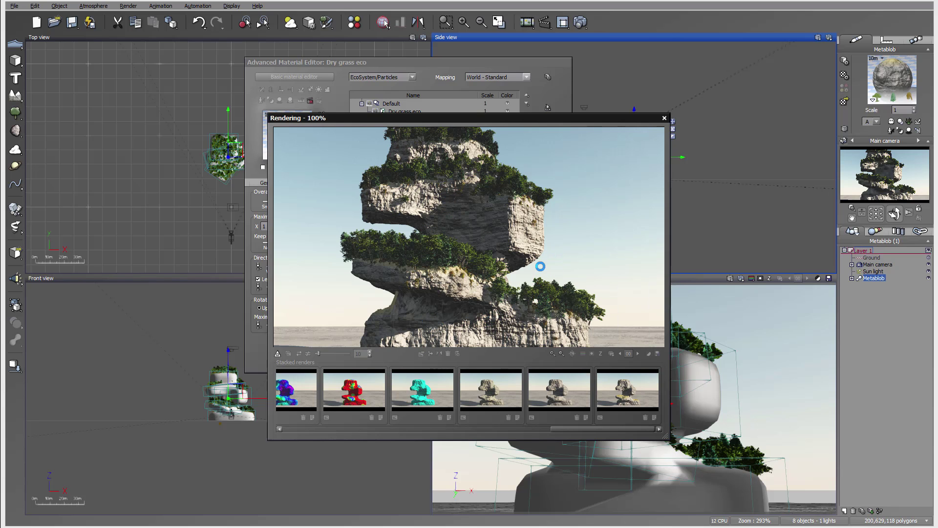
{"action": "left_click", "coordinate": [684, 283]}
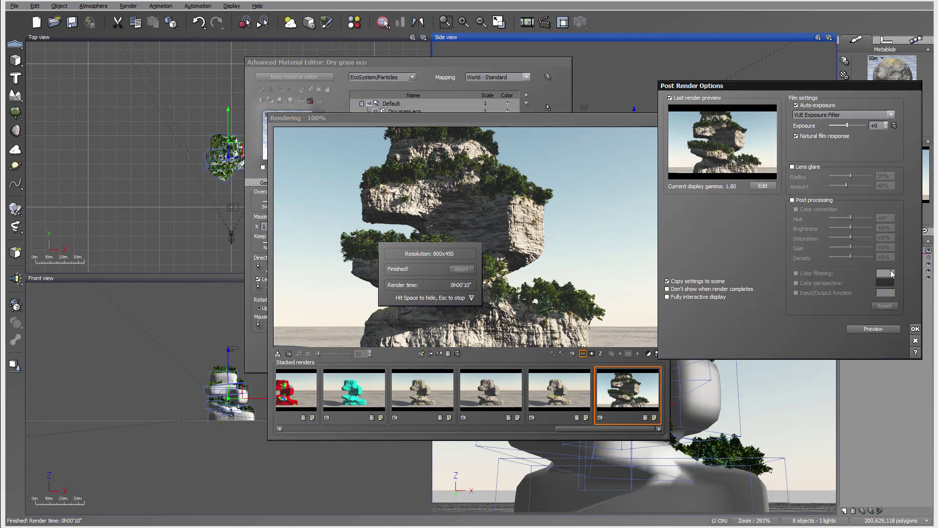
{"action": "left_click", "coordinate": [915, 329]}
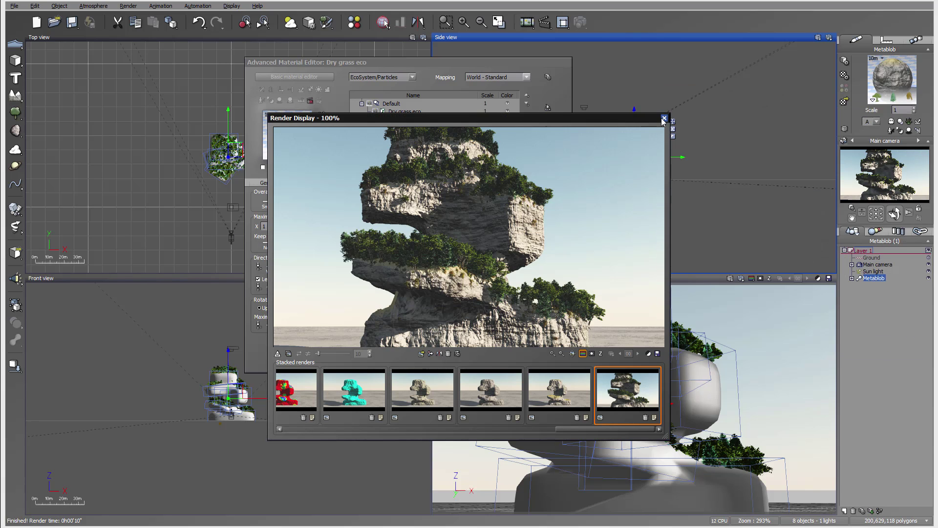
{"action": "left_click", "coordinate": [665, 118]}
{"action": "left_click", "coordinate": [565, 303]}
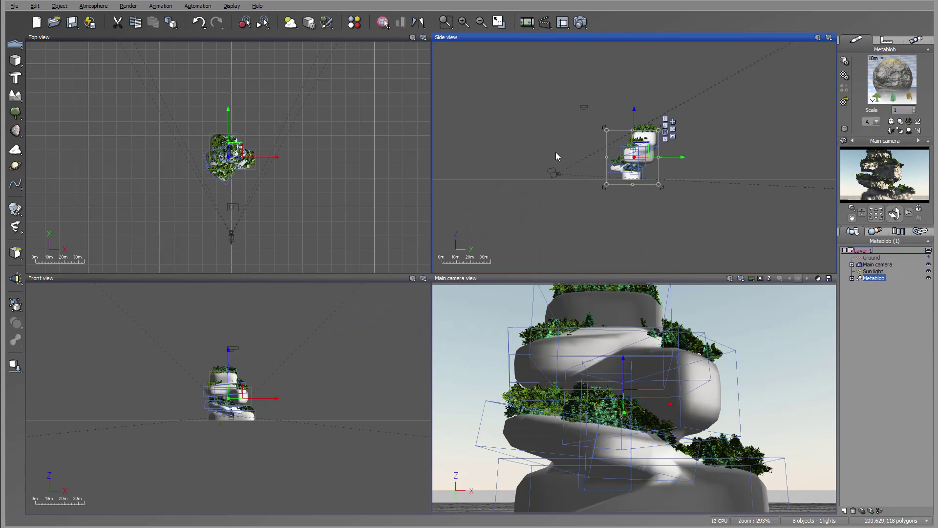
Move the main camera back from the rock tower and turn it so the tower sits left of centre.
{"action": "left_click", "coordinate": [554, 172]}
{"action": "left_click_drag", "start_coordinate": [553, 173], "coordinate": [540, 174]}
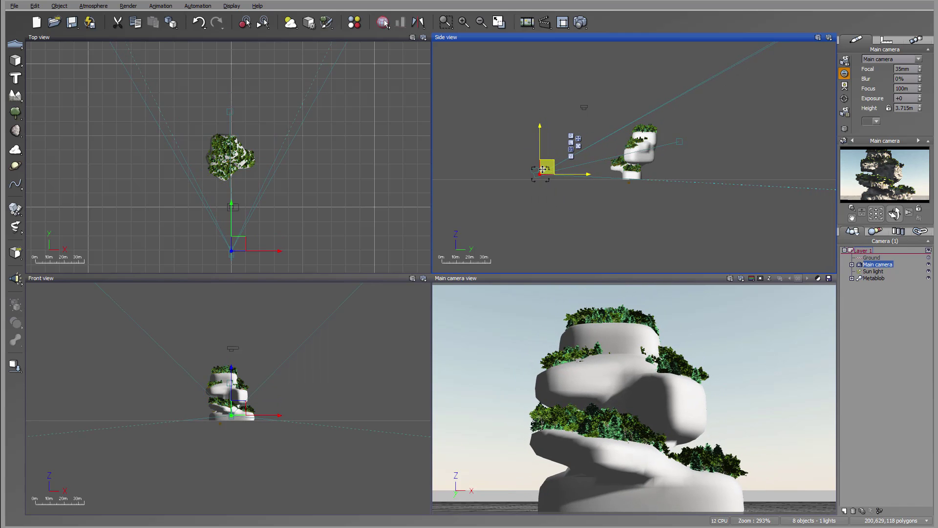
{"action": "left_click_drag", "start_coordinate": [894, 214], "coordinate": [904, 214]}
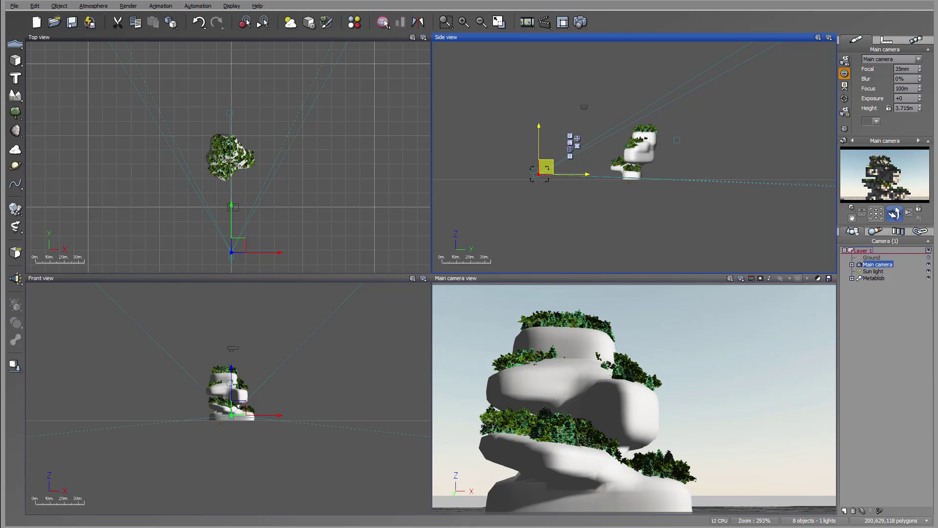
Reposition the sun light, raising it slightly and bringing it closer to the camera axis to relight the rock tower.
{"action": "left_click", "coordinate": [873, 272]}
{"action": "scroll", "coordinate": [273, 136], "scroll_direction": "down", "scroll_amount": 10}
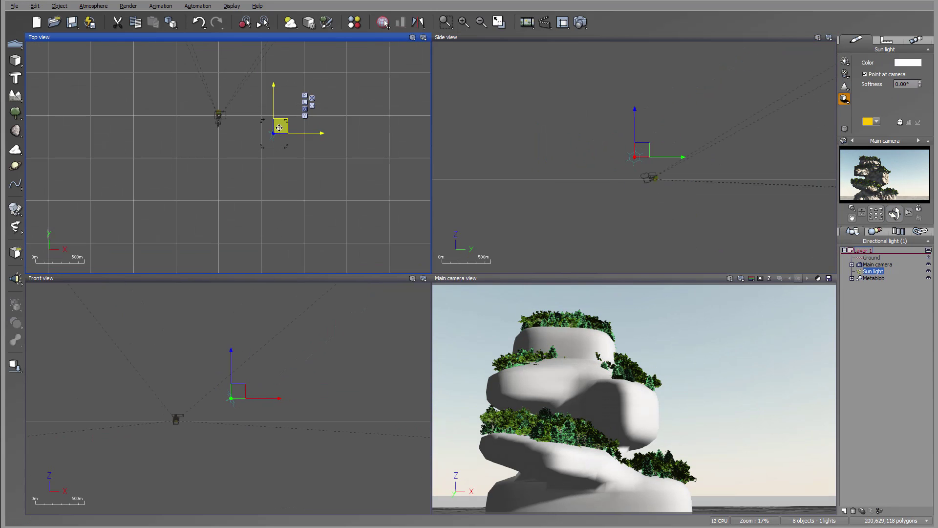
{"action": "mouse_move", "coordinate": [276, 128]}
{"action": "left_mouse_down"}
{"action": "mouse_move", "coordinate": [269, 150]}
{"action": "mouse_move", "coordinate": [276, 146]}
{"action": "left_mouse_up"}
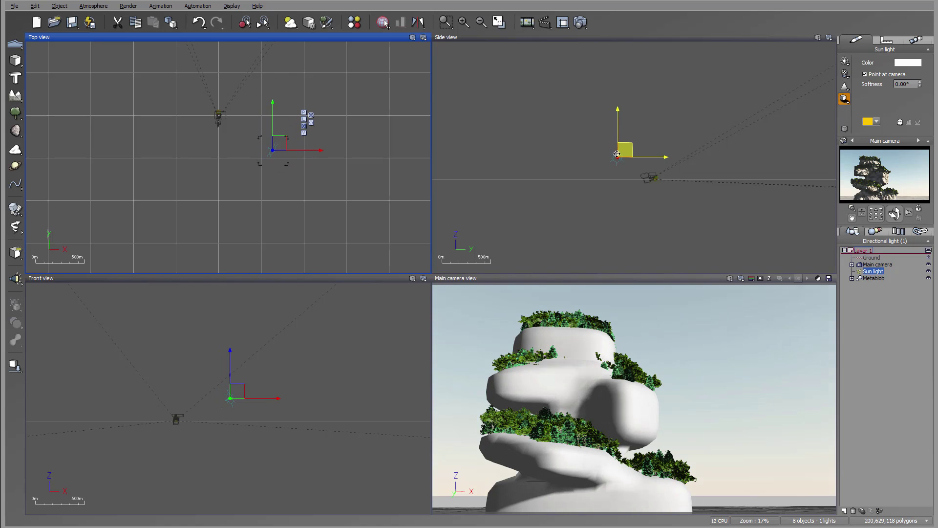
{"action": "mouse_move", "coordinate": [623, 150]}
{"action": "left_mouse_down"}
{"action": "mouse_move", "coordinate": [626, 172]}
{"action": "mouse_move", "coordinate": [631, 164]}
{"action": "left_mouse_up"}
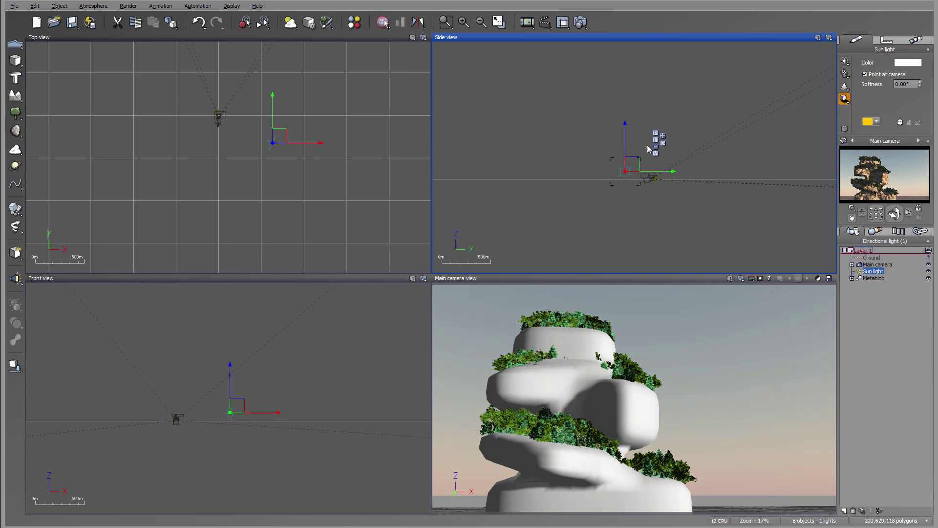
{"action": "left_click_drag", "start_coordinate": [629, 138], "coordinate": [629, 115]}
{"action": "left_click_drag", "start_coordinate": [284, 138], "coordinate": [271, 131]}
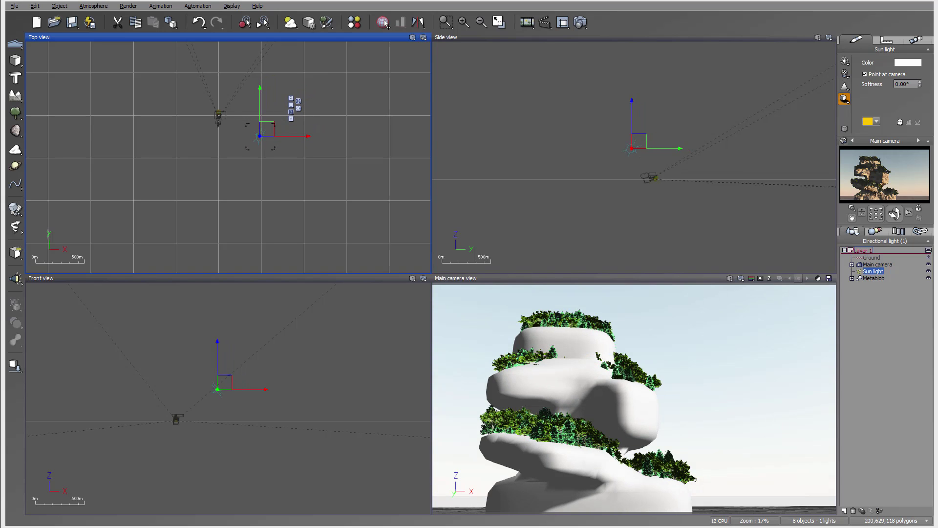
Use the Global radiosity lighting model and set the ambient light color to a dark grey-teal (red 41, green 47, blue 47).
{"action": "left_click", "coordinate": [98, 5]}
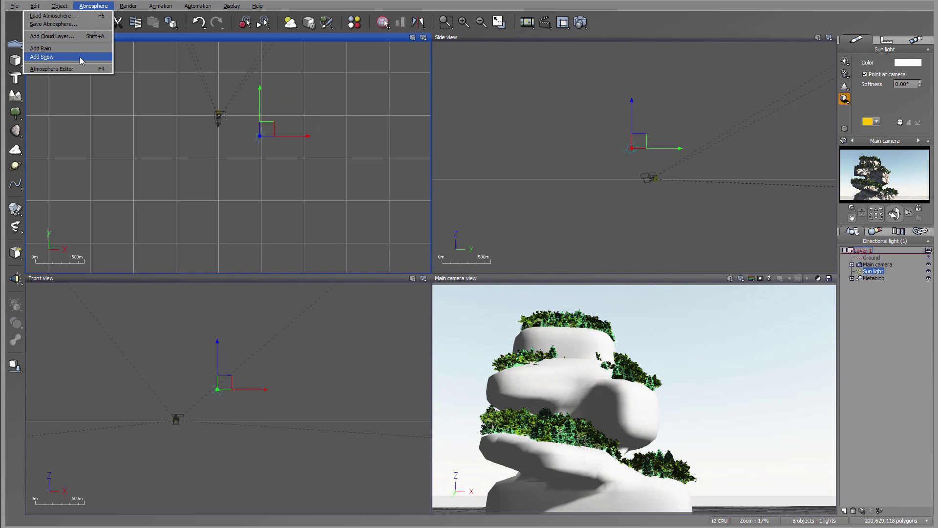
{"action": "left_click", "coordinate": [54, 68]}
{"action": "left_click", "coordinate": [332, 165]}
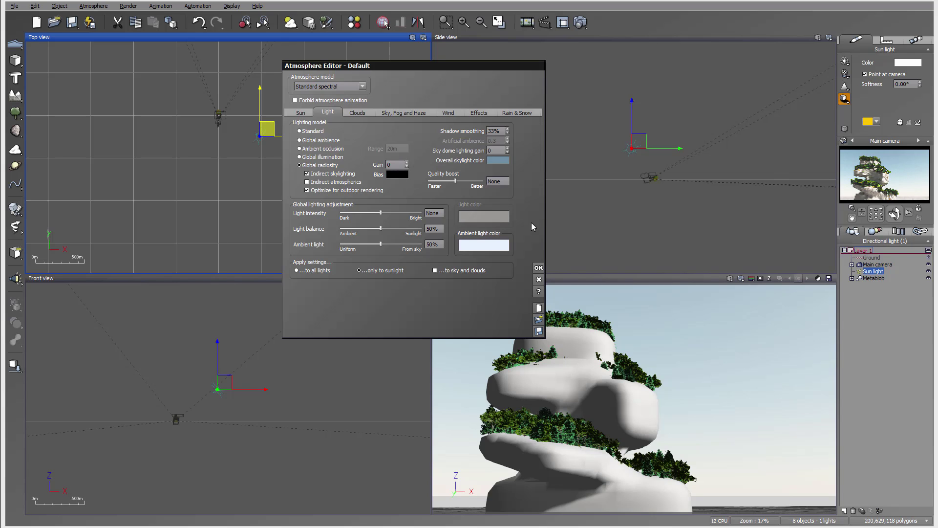
{"action": "left_click", "coordinate": [484, 246]}
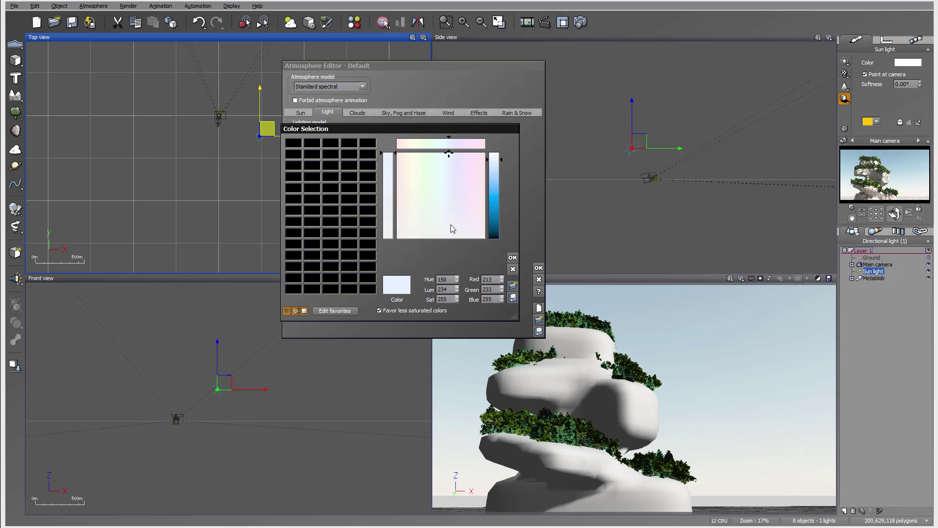
{"action": "left_click_drag", "start_coordinate": [500, 214], "coordinate": [500, 234]}
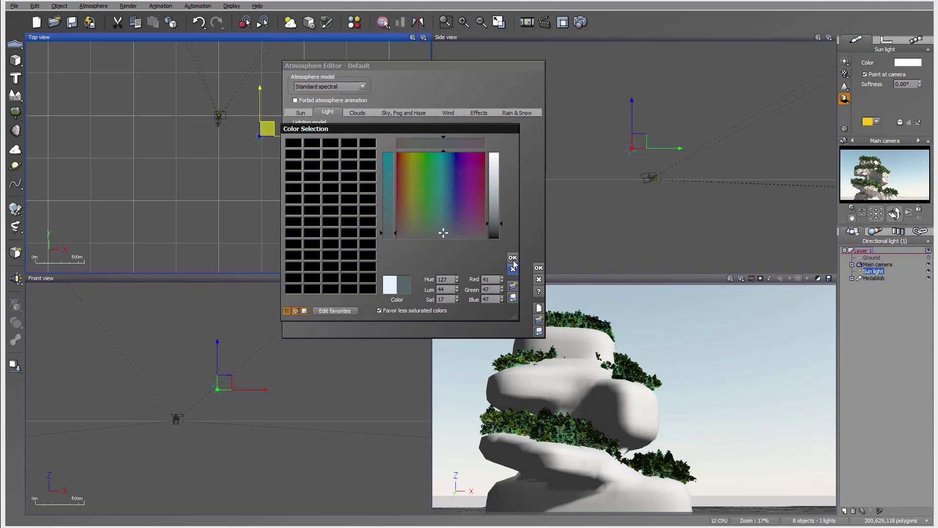
{"action": "left_click", "coordinate": [513, 257]}
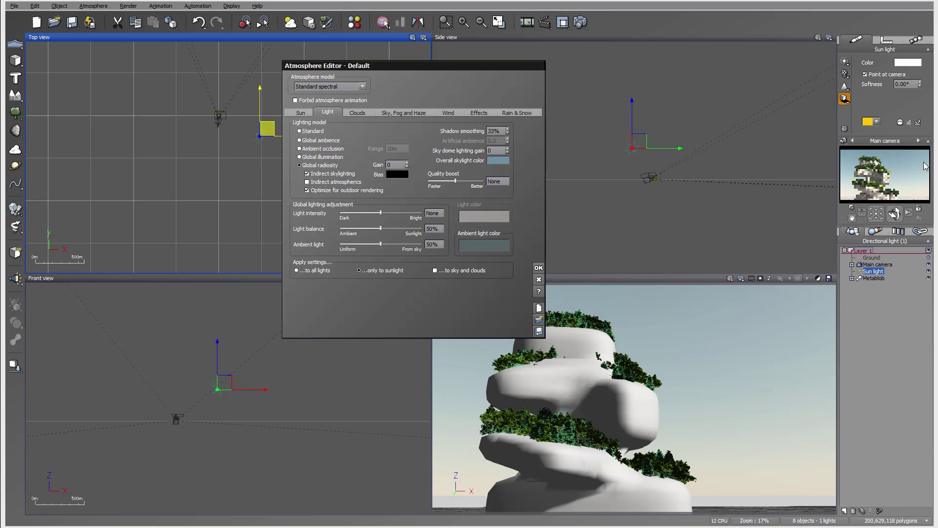
Set haze ground density to 62%, fog ground density to 32%, glow intensity to 14%, scattering anisotropy to 0.71 and aerial perspective to 6.98.
{"action": "left_click", "coordinate": [360, 113]}
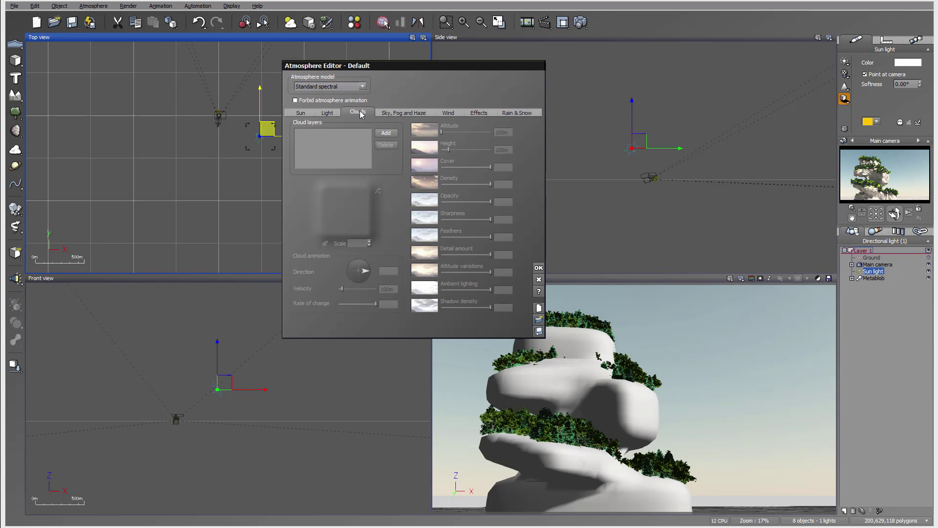
{"action": "left_click", "coordinate": [410, 113]}
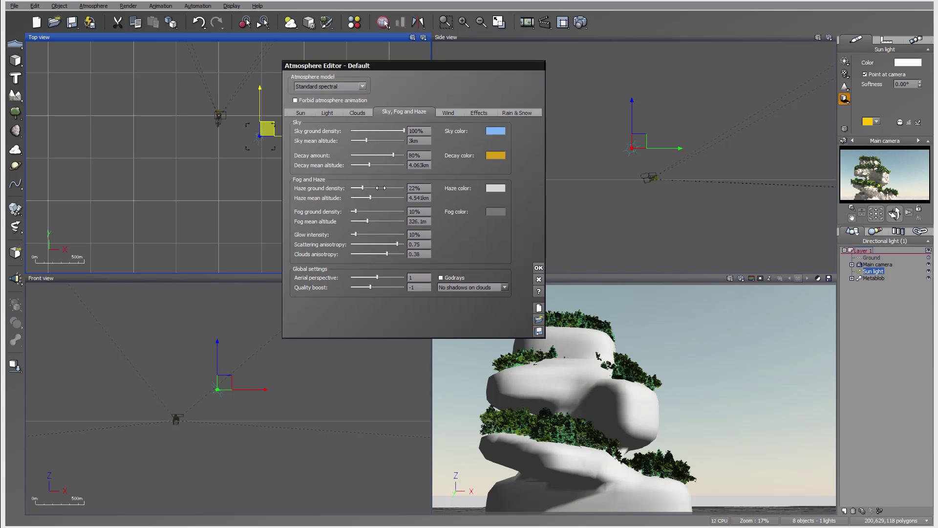
{"action": "left_click_drag", "start_coordinate": [366, 213], "coordinate": [373, 211]}
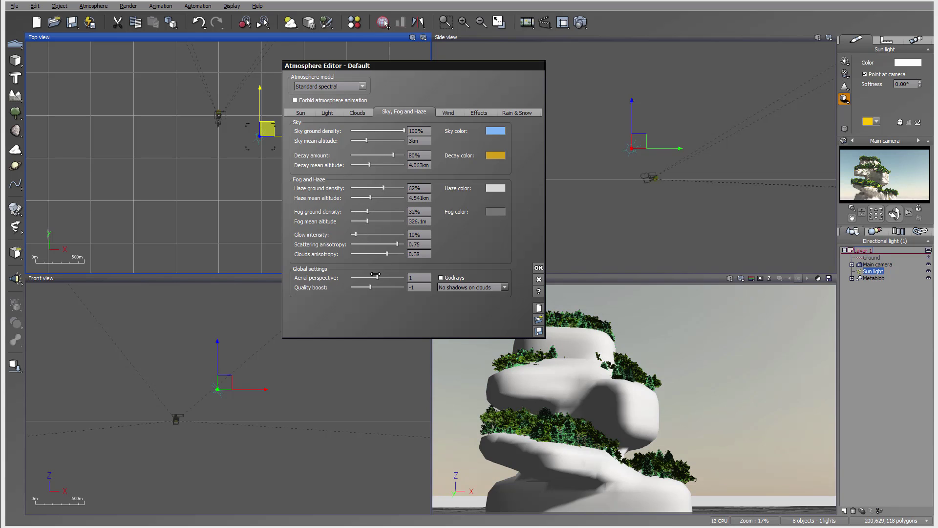
{"action": "left_click_drag", "start_coordinate": [375, 275], "coordinate": [400, 277]}
{"action": "left_click_drag", "start_coordinate": [355, 234], "coordinate": [396, 245]}
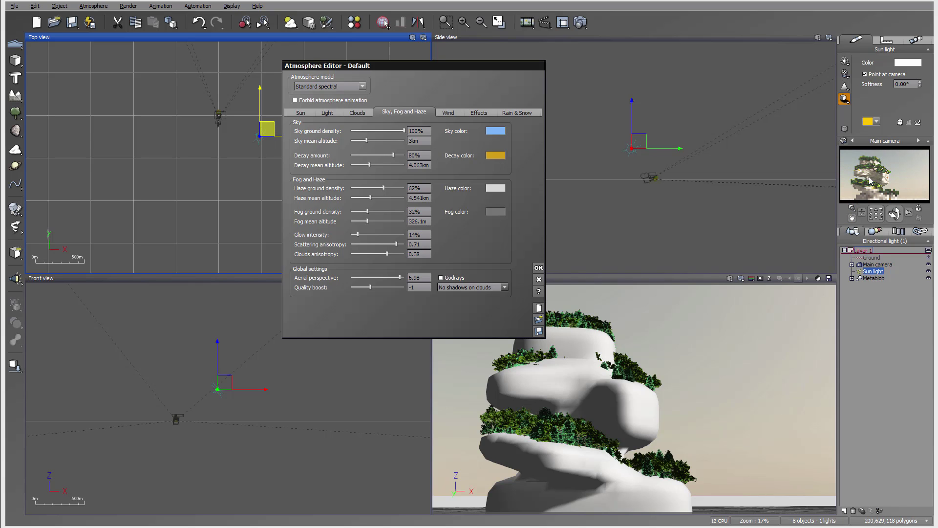
{"action": "left_click", "coordinate": [538, 268]}
Render the scene to screen with the current Final quality options, dismiss the gamma notice and close the render display.
{"action": "left_click", "coordinate": [581, 22]}
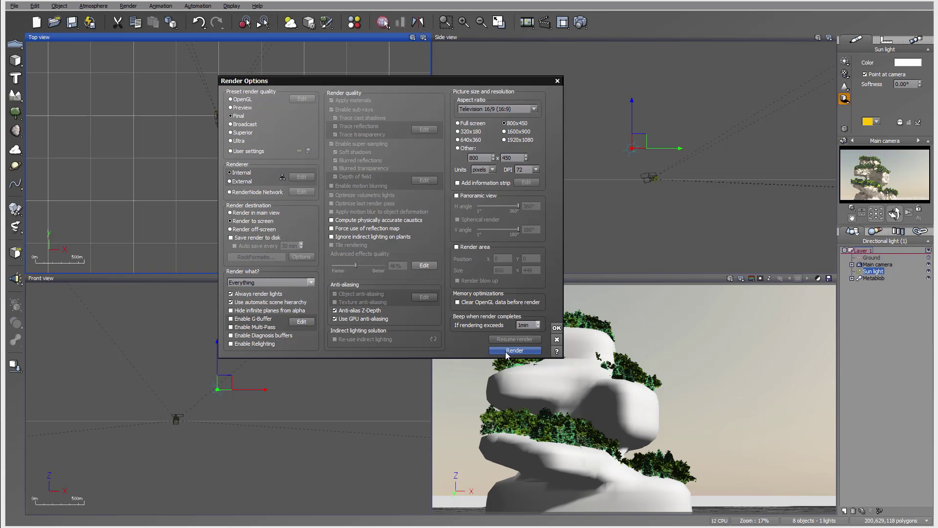
{"action": "left_click", "coordinate": [515, 351]}
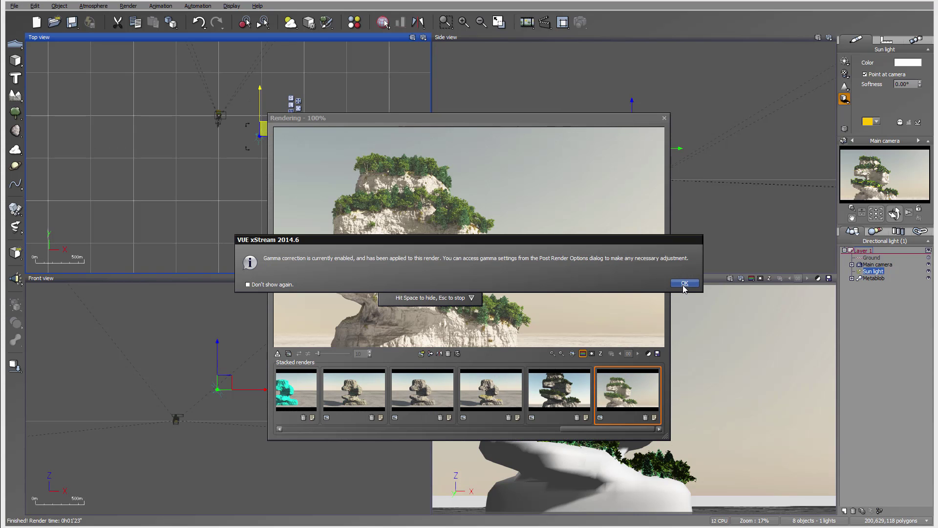
{"action": "left_click", "coordinate": [684, 283]}
{"action": "left_click", "coordinate": [916, 328]}
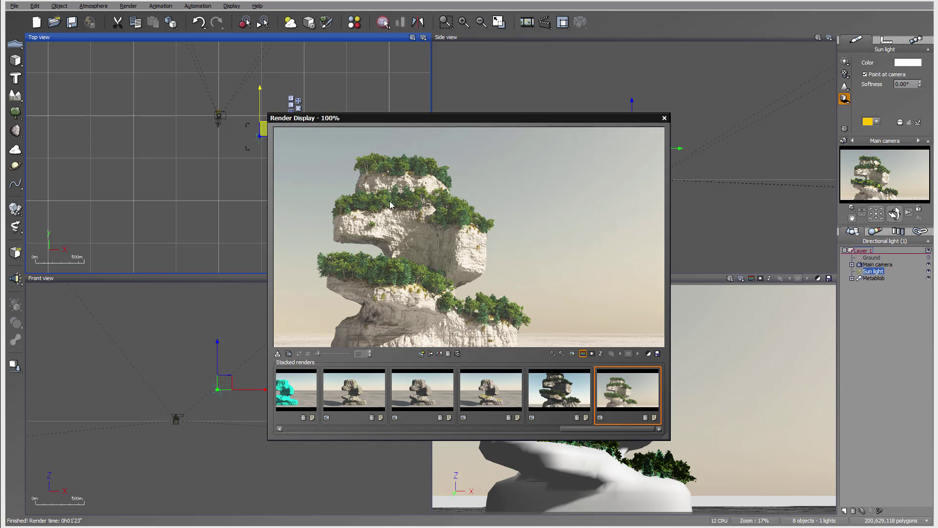
{"action": "left_click", "coordinate": [664, 118]}
Darken the overall color of the metablob's RockTower material layer to red 49, green 49, blue 48.
{"action": "left_click", "coordinate": [878, 278]}
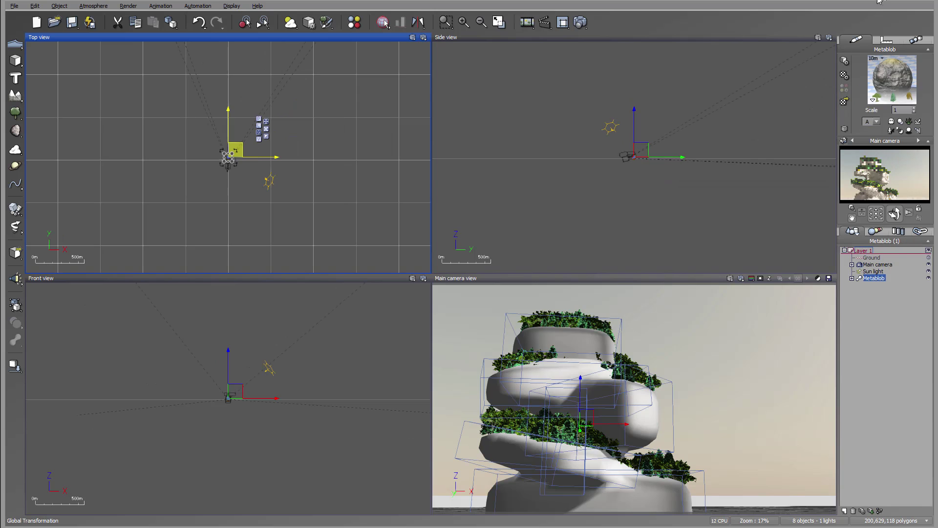
{"action": "double_click", "coordinate": [895, 78]}
{"action": "left_click", "coordinate": [402, 143]}
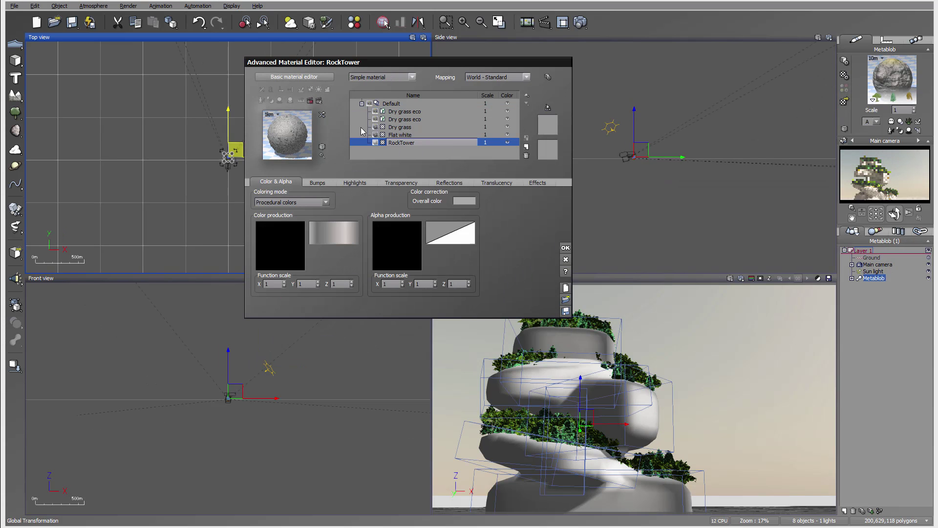
{"action": "left_click", "coordinate": [461, 200]}
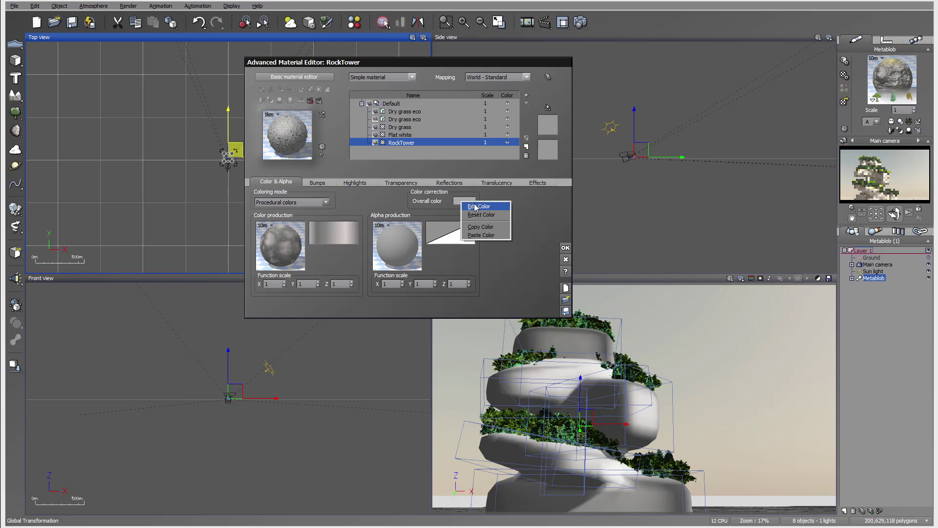
{"action": "left_click", "coordinate": [481, 205]}
{"action": "left_click_drag", "start_coordinate": [498, 205], "coordinate": [494, 222]}
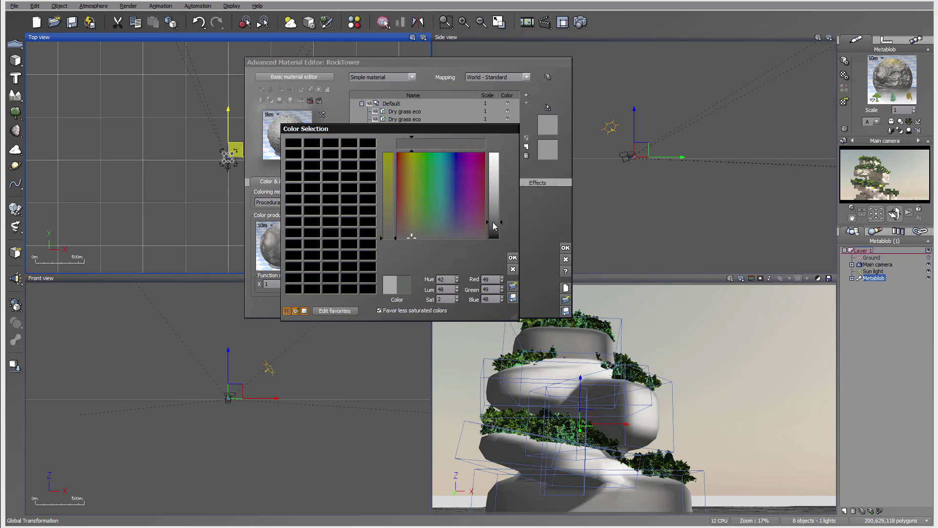
{"action": "left_click", "coordinate": [513, 259]}
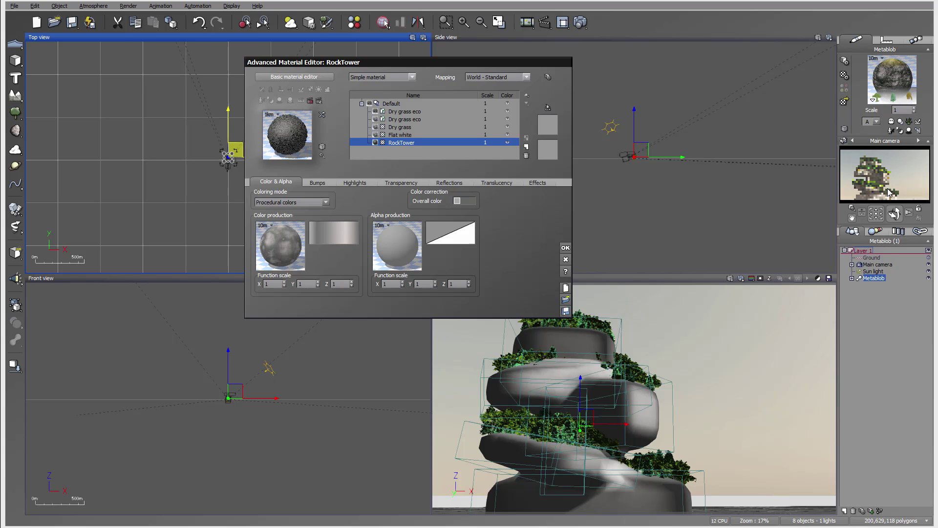
Rename the Flat white layer to sides, with its dark grain color at red 13, green 14, blue 11 and alpha boost at -1%.
{"action": "left_click", "coordinate": [414, 135]}
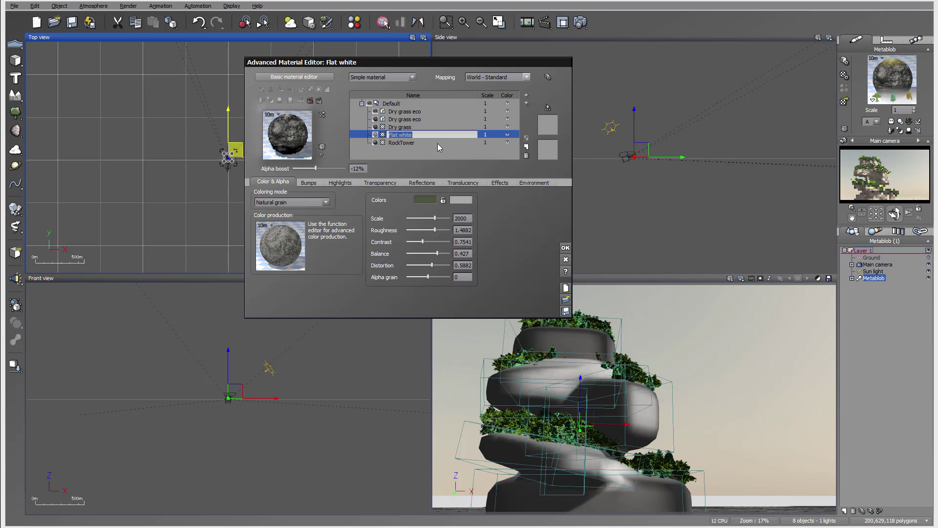
{"action": "type", "text": "sides"}
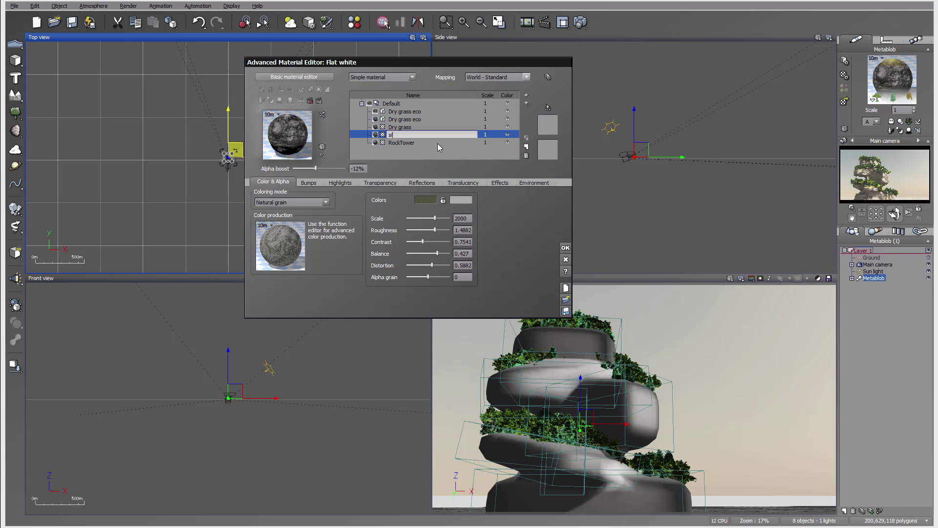
{"action": "left_click", "coordinate": [460, 199]}
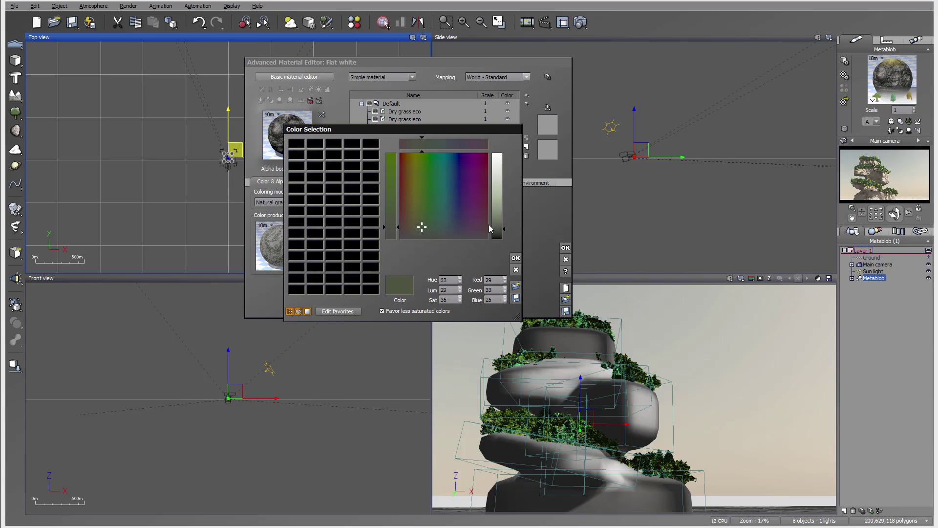
{"action": "left_click_drag", "start_coordinate": [491, 228], "coordinate": [495, 238]}
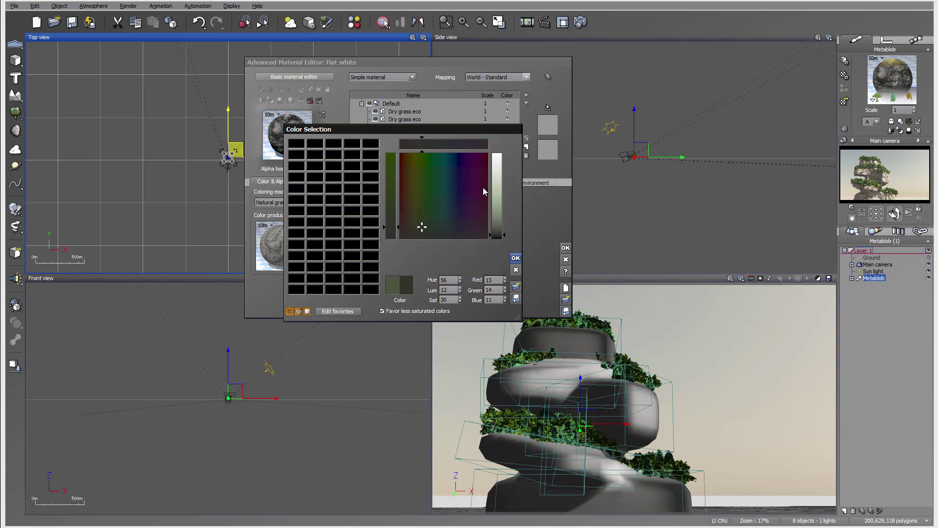
{"action": "key", "text": "Return"}
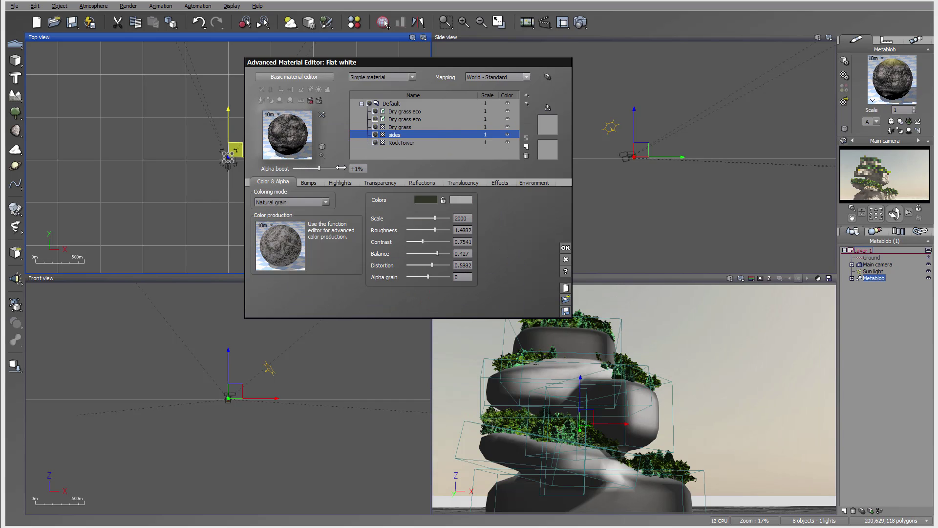
{"action": "left_click_drag", "start_coordinate": [336, 167], "coordinate": [335, 167]}
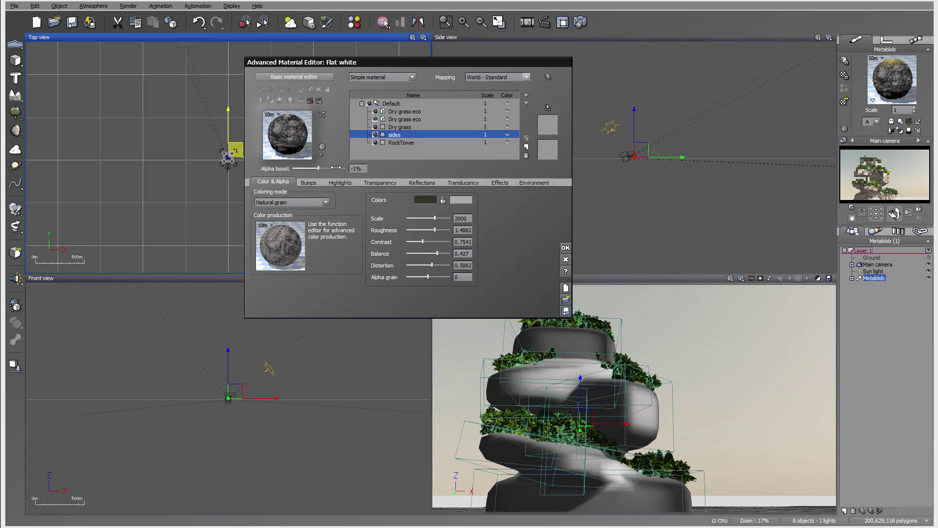
Set the Dry grass layer's color function scale to 1 on X, Y and Z and raise its contribution to underlying layer bumps.
{"action": "double_click", "coordinate": [410, 128]}
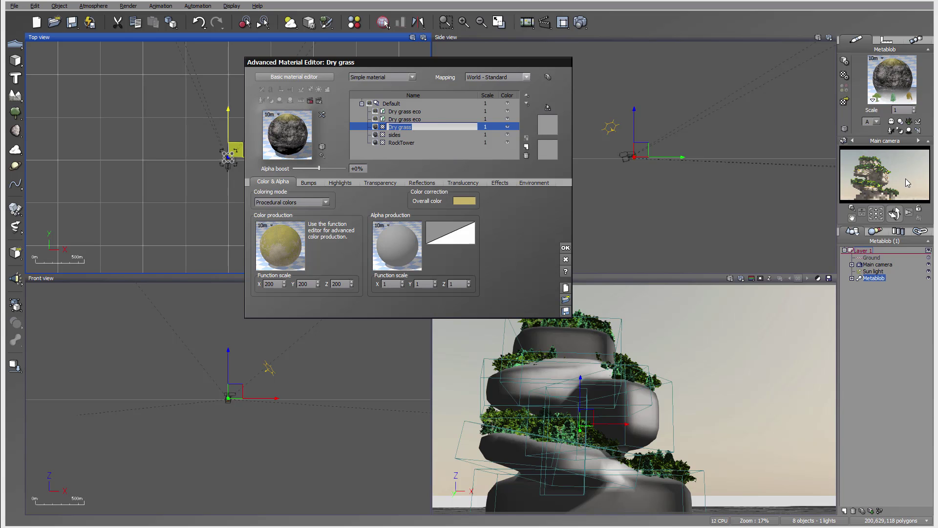
{"action": "double_click", "coordinate": [270, 284]}
{"action": "type", "text": "1"}
{"action": "key", "text": "Tab"}
{"action": "type", "text": "1"}
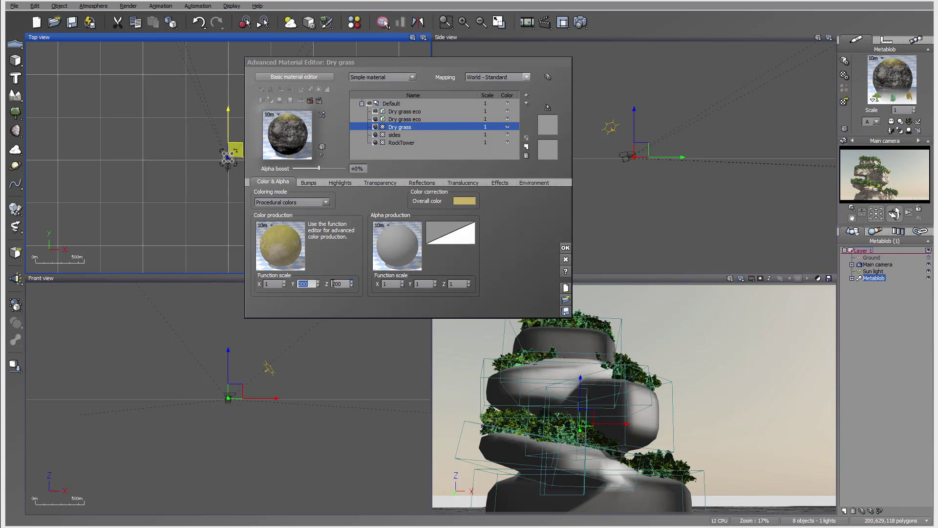
{"action": "key", "text": "Tab"}
{"action": "type", "text": "1"}
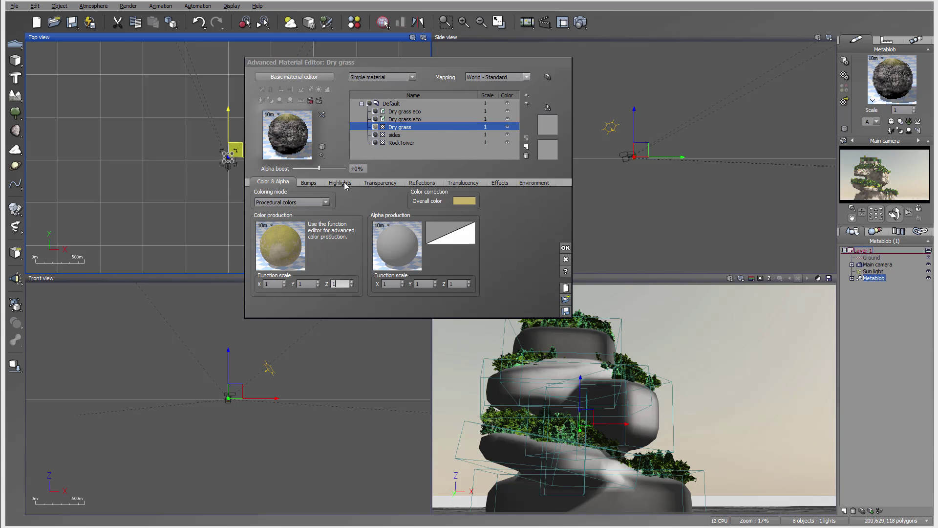
{"action": "left_click", "coordinate": [308, 182]}
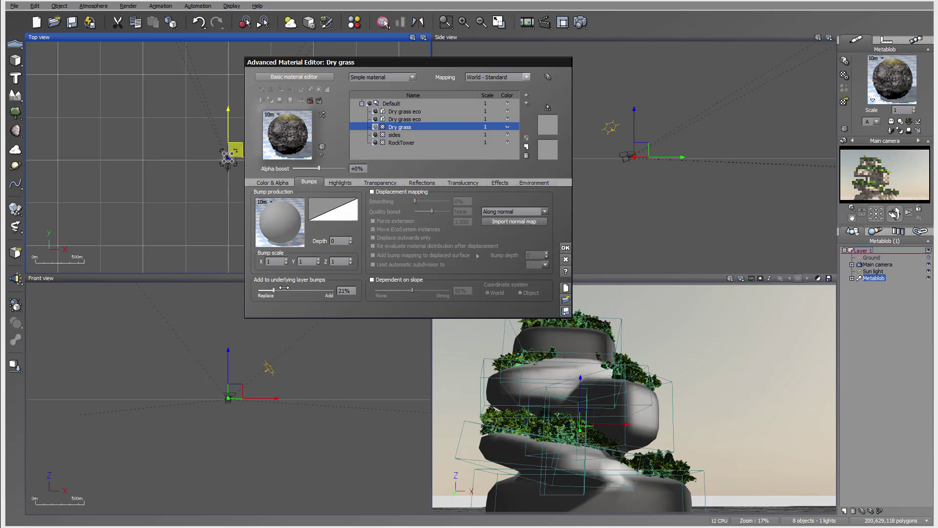
{"action": "left_click_drag", "start_coordinate": [284, 289], "coordinate": [291, 288]}
Set the RockTower layer's displacement depth to 4 and its displacement smoothing to 7%.
{"action": "left_click", "coordinate": [405, 143]}
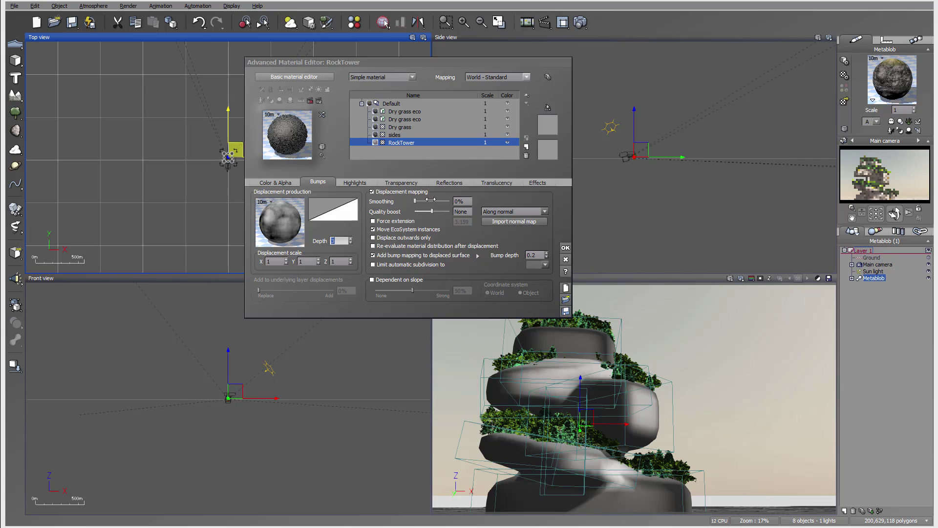
{"action": "type", "text": "4"}
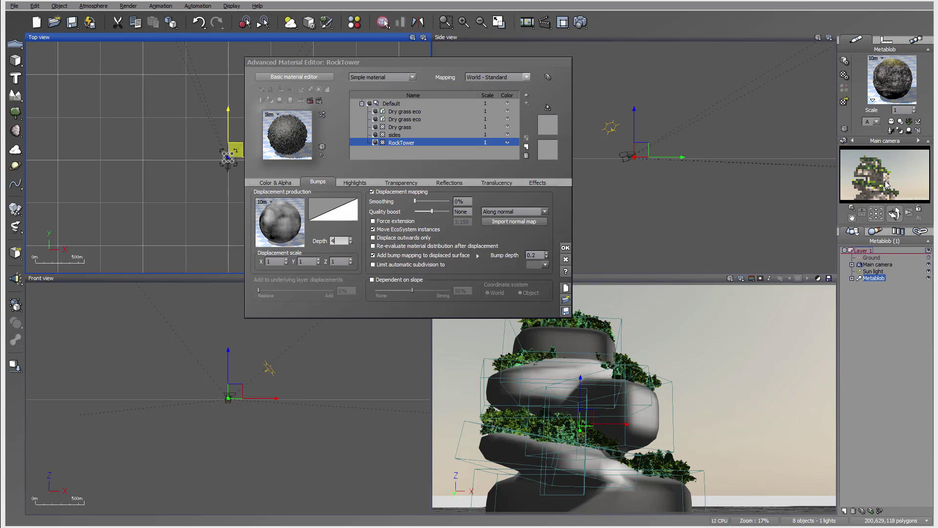
{"action": "right_click", "coordinate": [887, 184]}
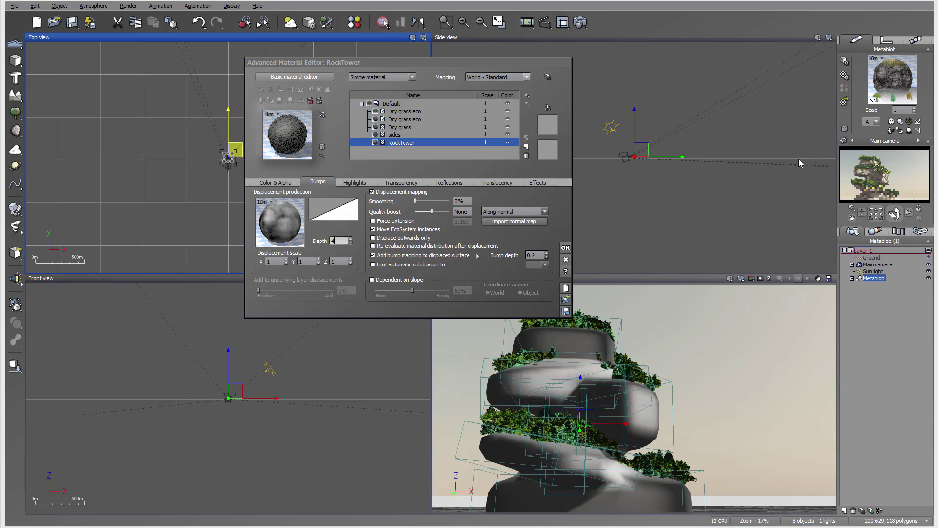
{"action": "left_click_drag", "start_coordinate": [431, 200], "coordinate": [437, 198]}
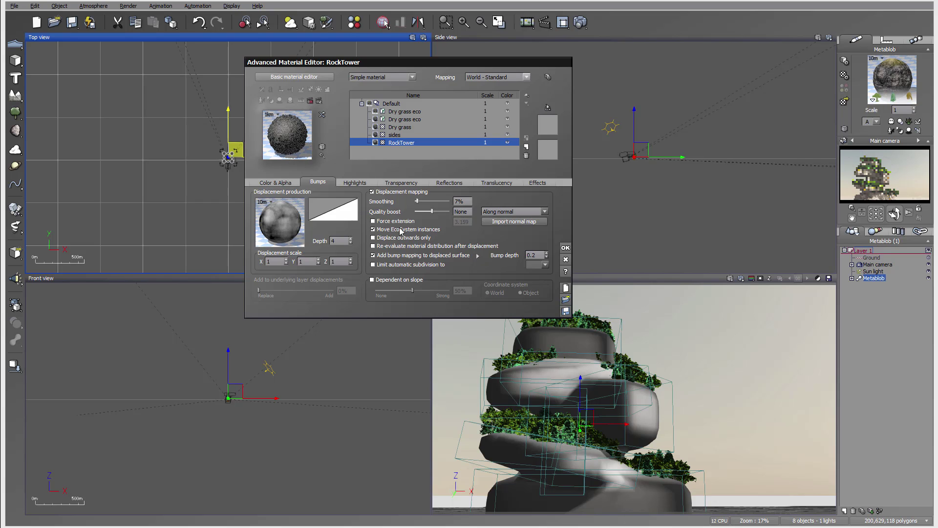
Reduce the overall scaling of the lower Dry grass eco layer to 0.192.
{"action": "left_click", "coordinate": [416, 120]}
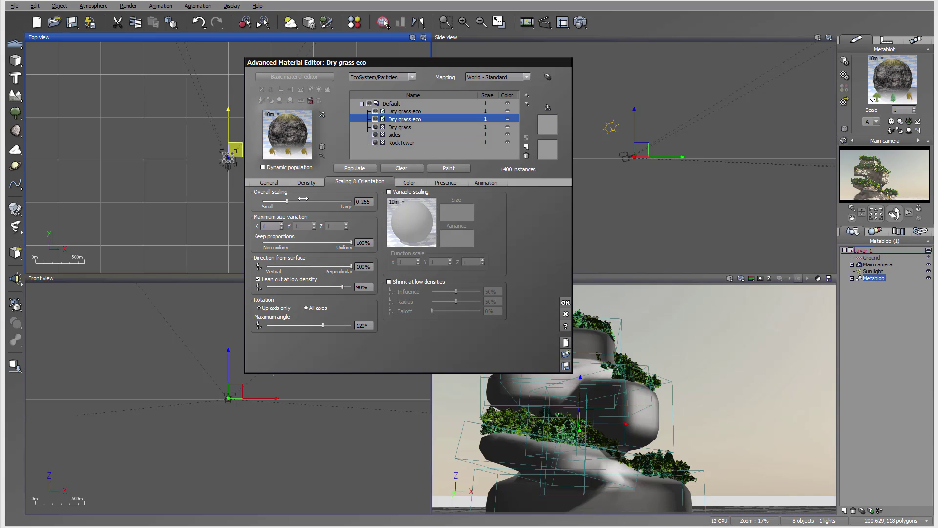
{"action": "left_click_drag", "start_coordinate": [308, 200], "coordinate": [304, 200]}
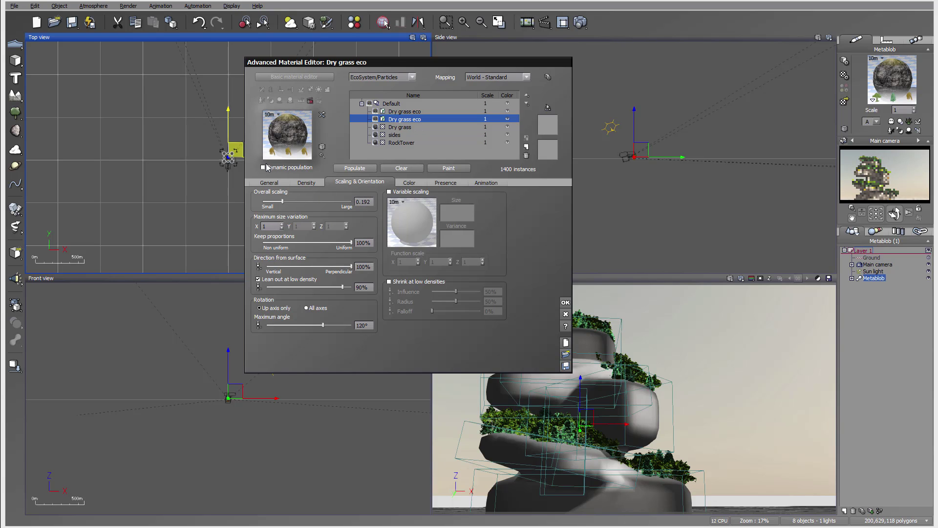
Rename the upper Dry grass eco layer to Tree and set its overall scaling to 0.501.
{"action": "double_click", "coordinate": [419, 111]}
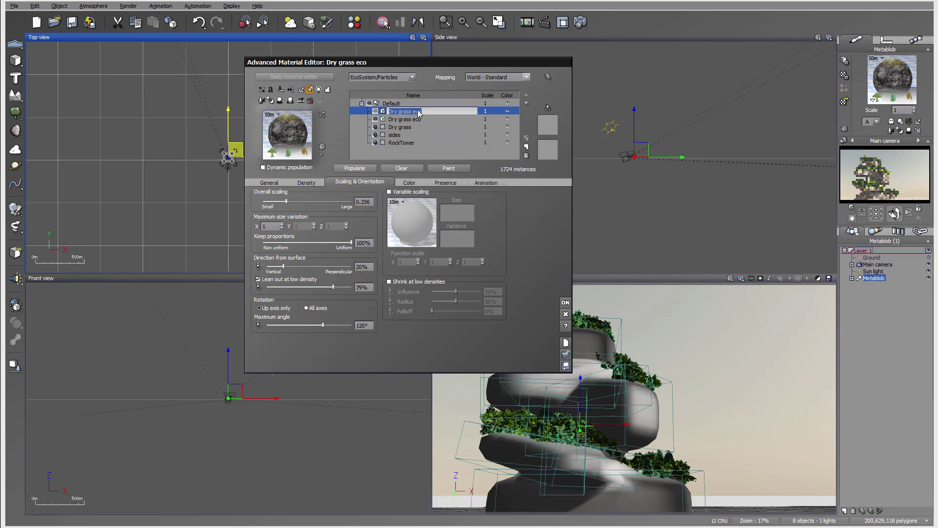
{"action": "type", "text": "Tree"}
{"action": "left_click_drag", "start_coordinate": [302, 199], "coordinate": [314, 200]}
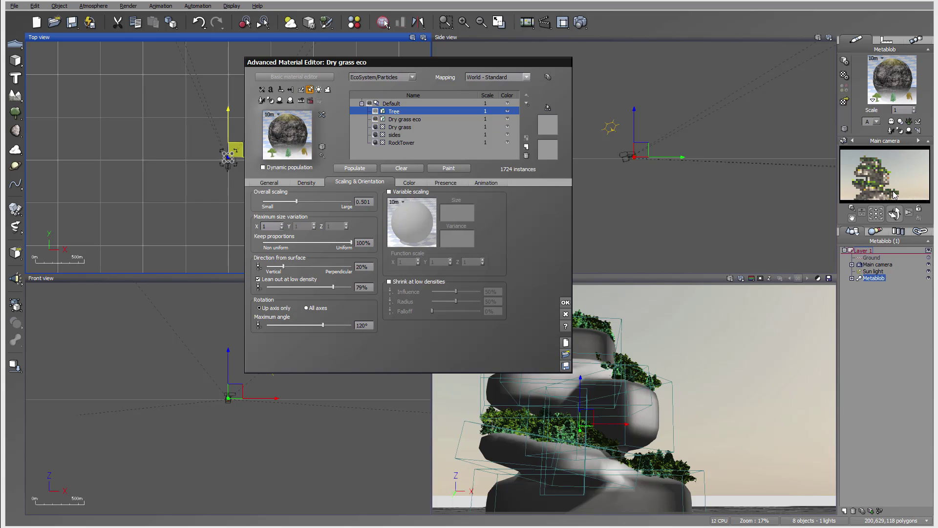
Remove Dry Weeds from the Tree layer's EcoSystem population.
{"action": "left_click", "coordinate": [274, 182]}
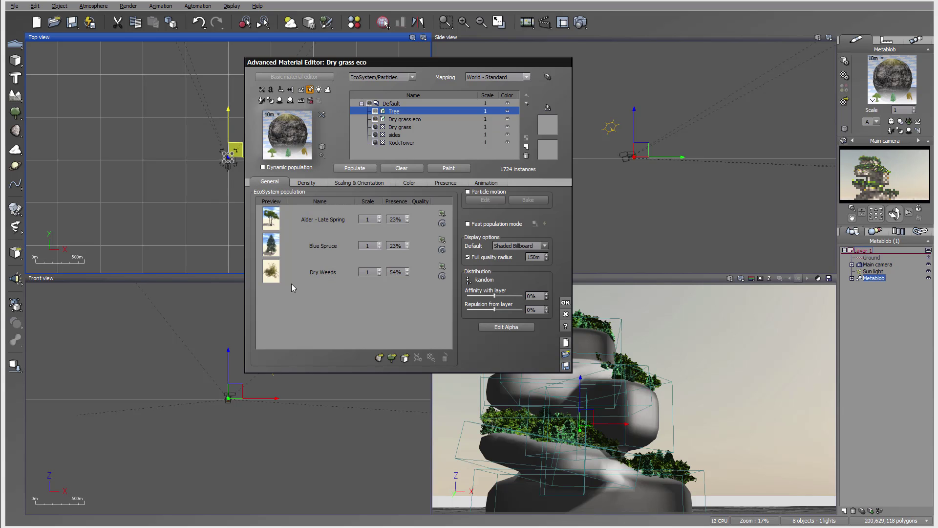
{"action": "left_click", "coordinate": [317, 276]}
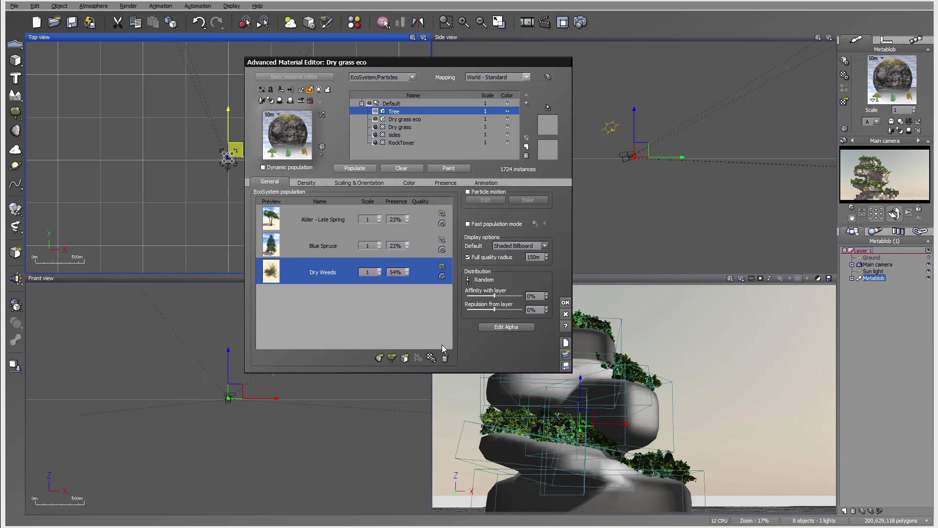
{"action": "left_click", "coordinate": [444, 358]}
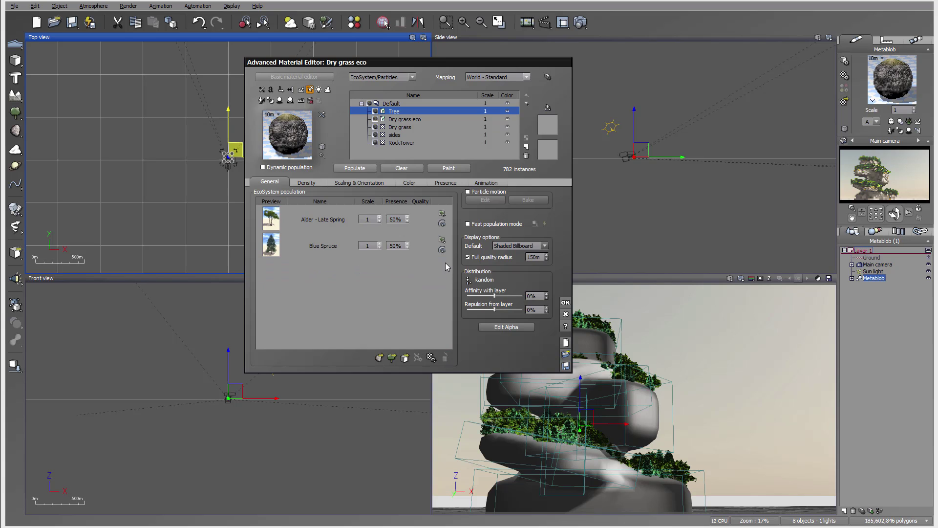
{"action": "mouse_move", "coordinate": [898, 169]}
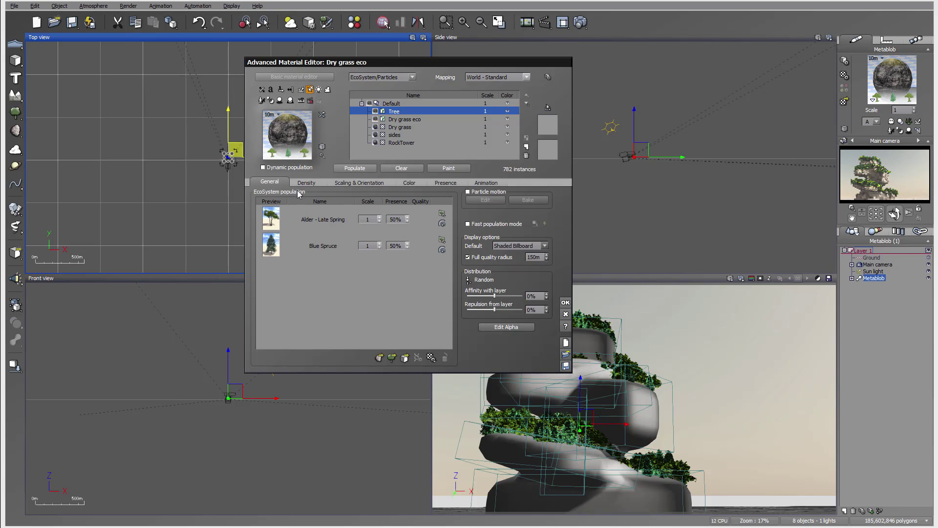
Add the Scots Pine and Red Spruce from the Trees collection to the Tree layer's EcoSystem population.
{"action": "left_click", "coordinate": [326, 241]}
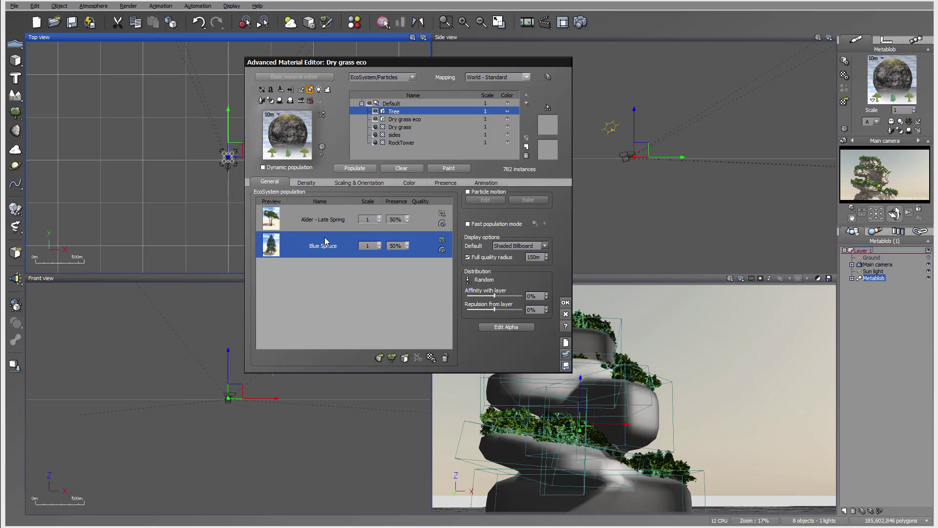
{"action": "left_click", "coordinate": [391, 358]}
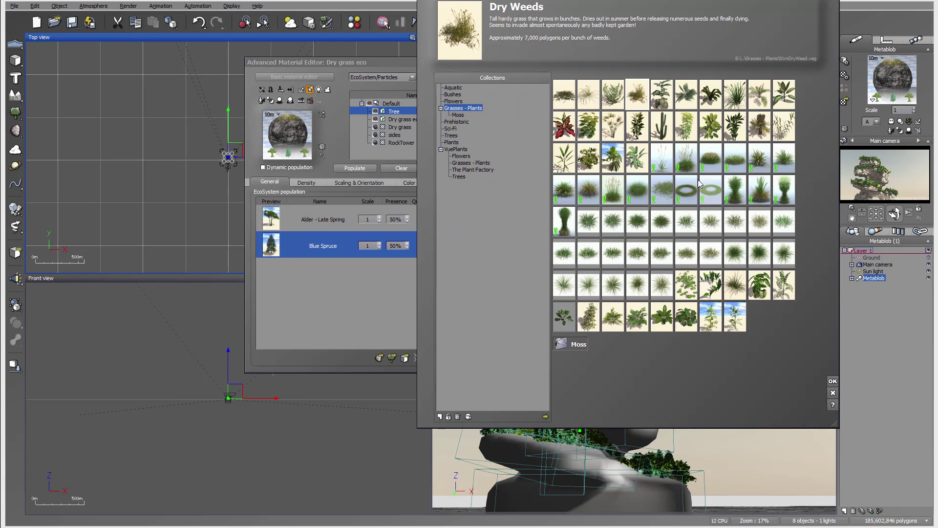
{"action": "left_click", "coordinate": [450, 136]}
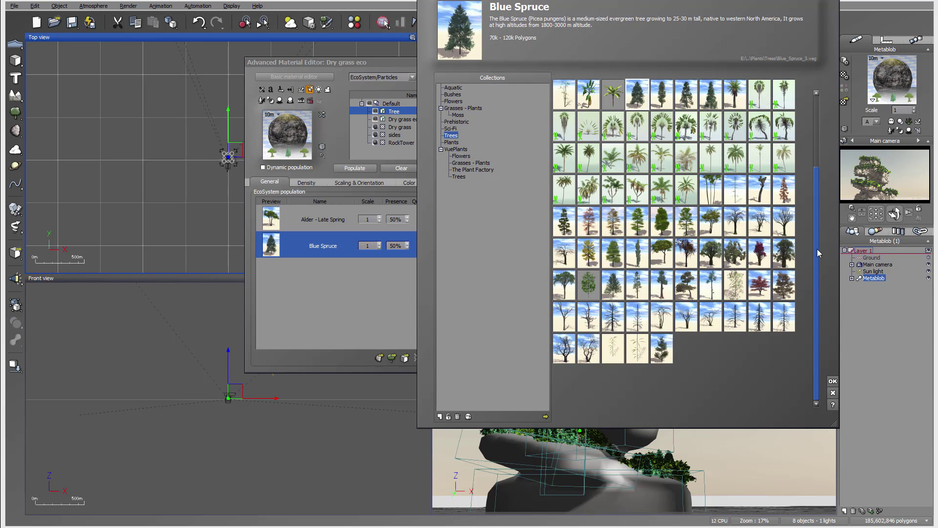
{"action": "left_click_drag", "start_coordinate": [817, 248], "coordinate": [821, 174]}
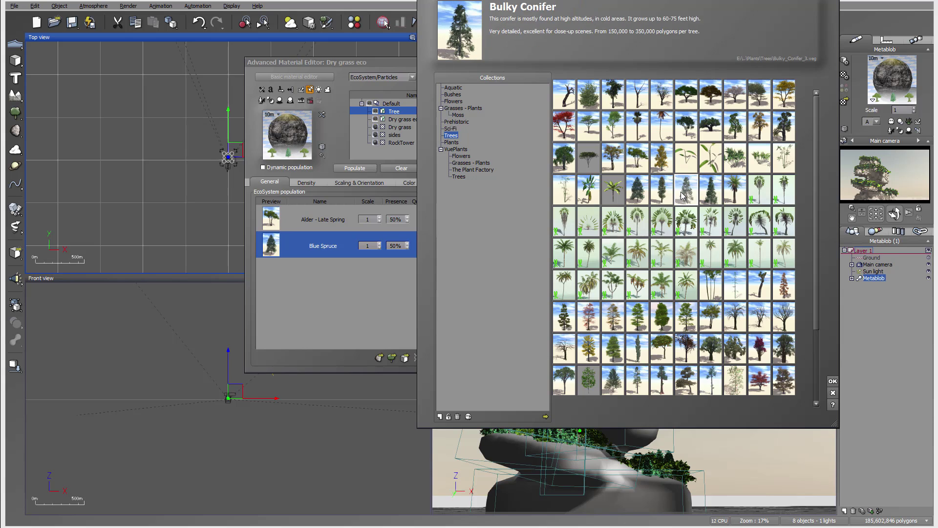
{"action": "left_click_drag", "start_coordinate": [816, 222], "coordinate": [829, 289]}
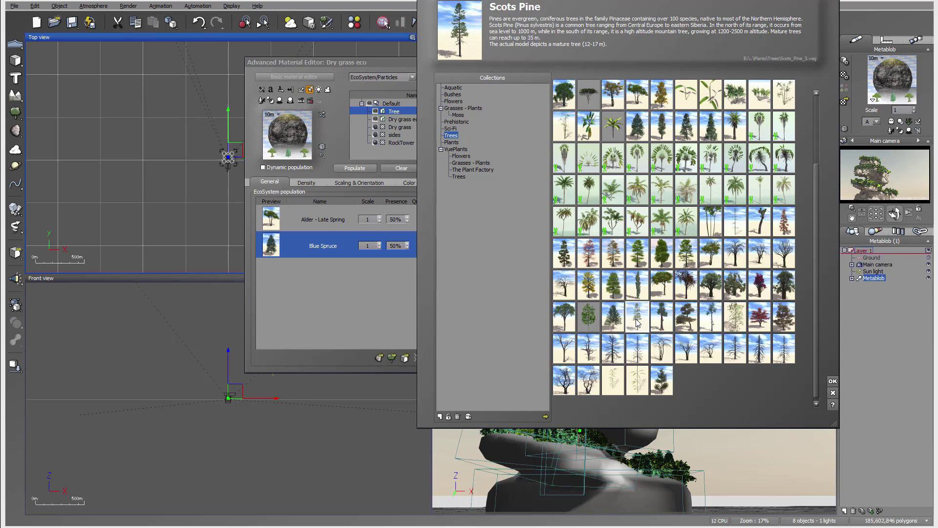
{"action": "left_click_drag", "start_coordinate": [638, 322], "coordinate": [426, 312]}
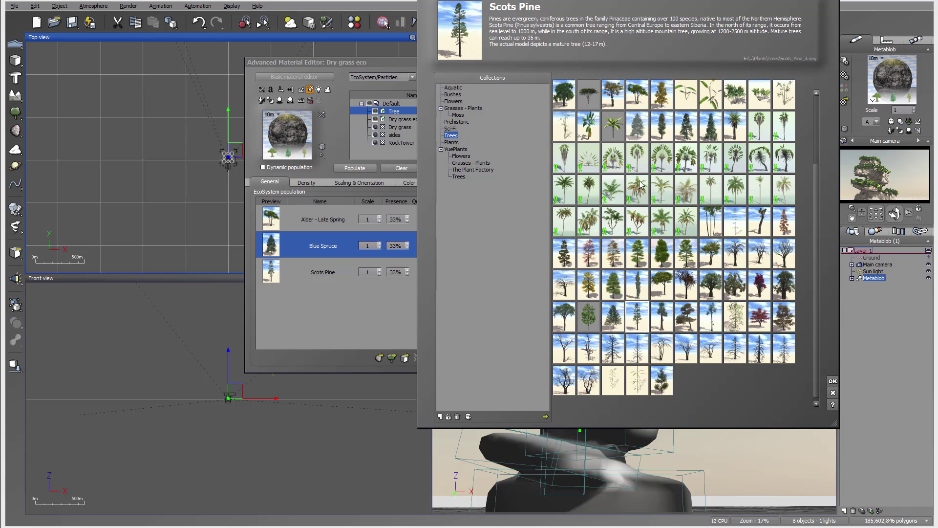
{"action": "mouse_move", "coordinate": [615, 327]}
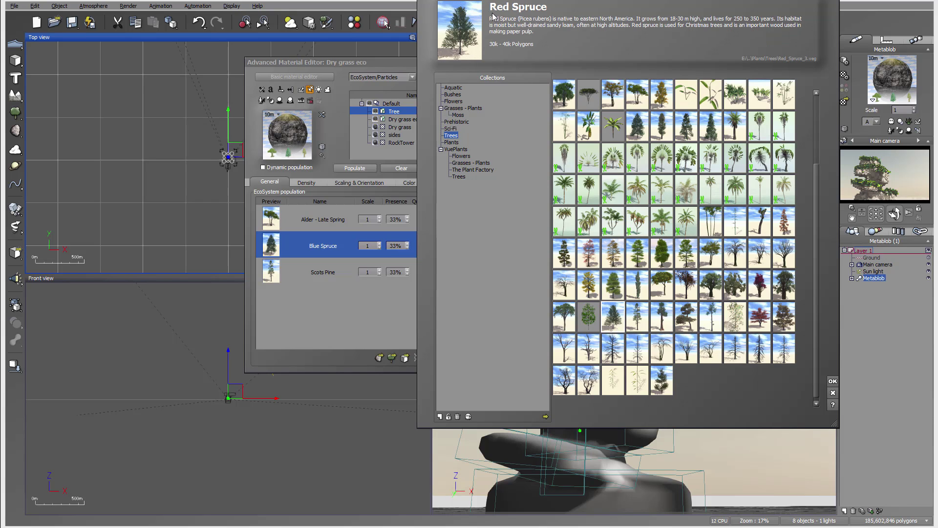
{"action": "left_click_drag", "start_coordinate": [617, 323], "coordinate": [415, 315]}
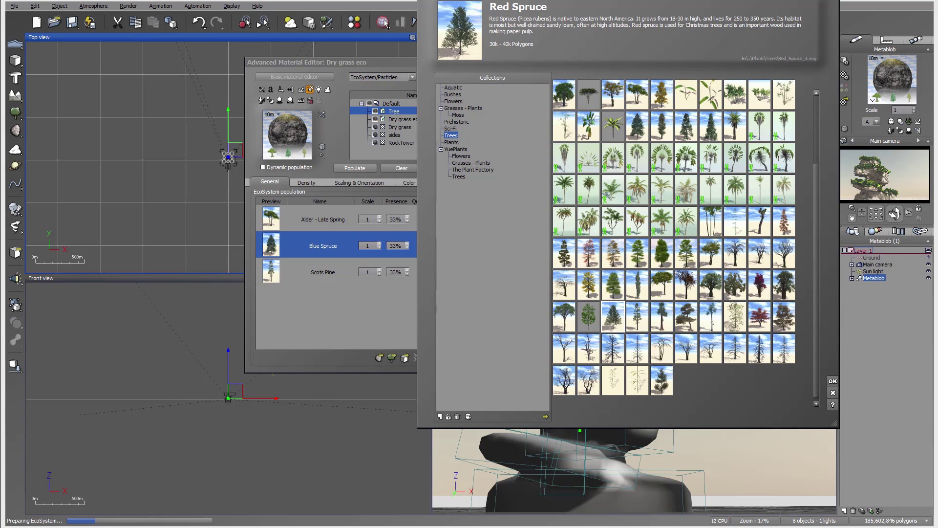
{"action": "left_click", "coordinate": [832, 393]}
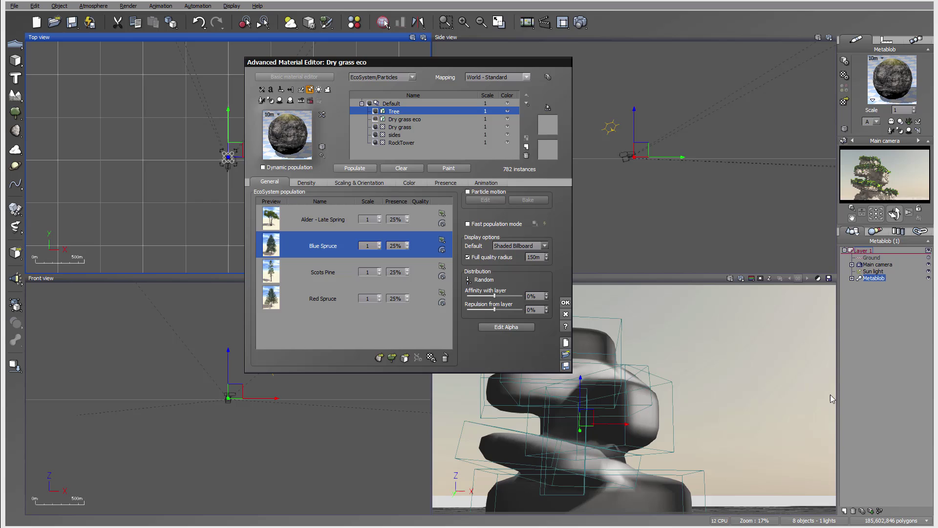
Remove Blue Spruce from the Tree layer's EcoSystem population and repopulate the layer.
{"action": "left_click", "coordinate": [445, 358]}
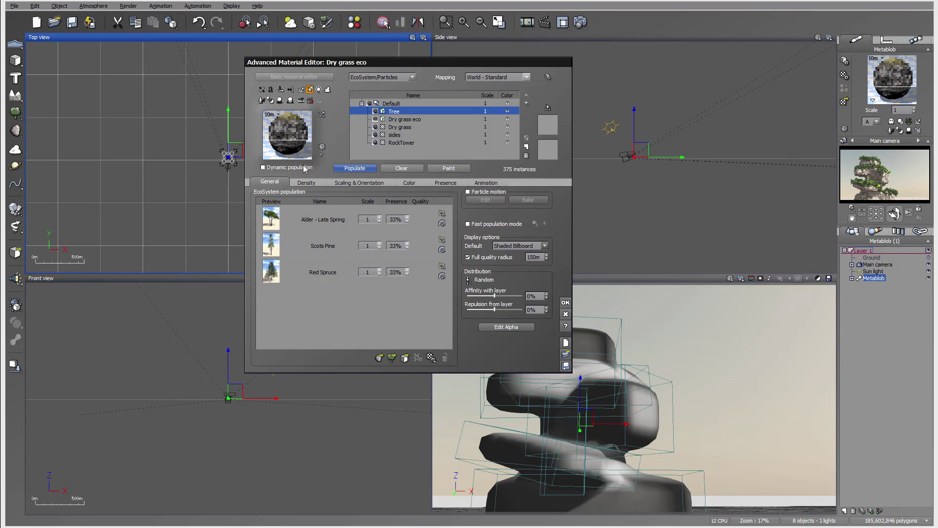
{"action": "left_click", "coordinate": [355, 168]}
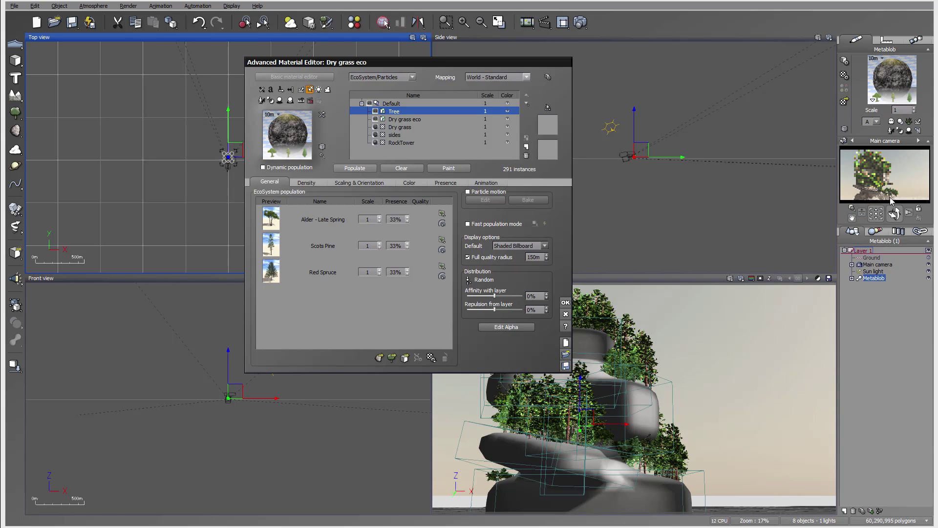
{"action": "right_click", "coordinate": [891, 153]}
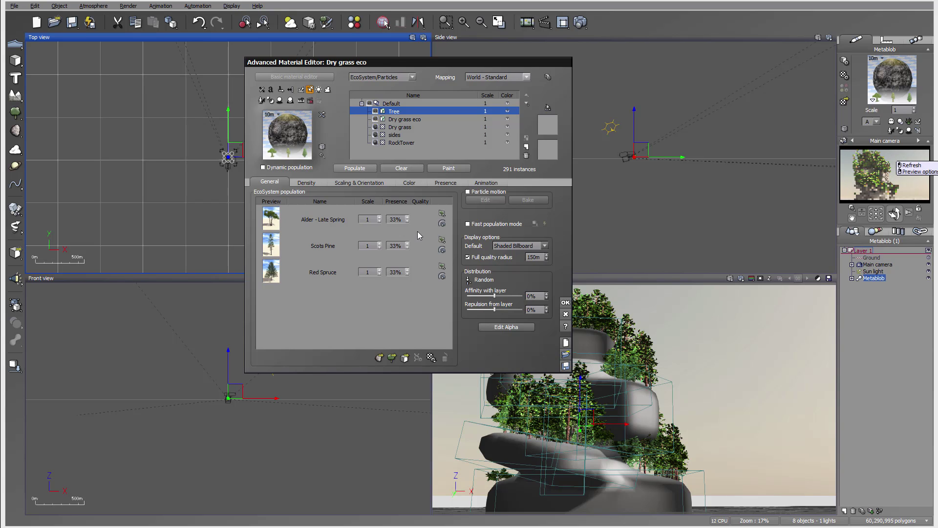
Enable dynamic population for the Tree layer and accept the material changes.
{"action": "left_click", "coordinate": [284, 167]}
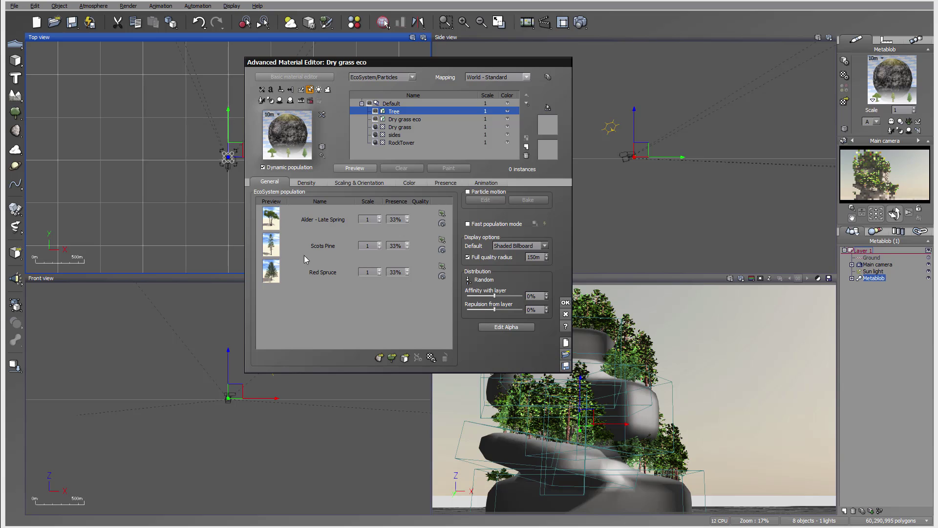
{"action": "left_click", "coordinate": [565, 303]}
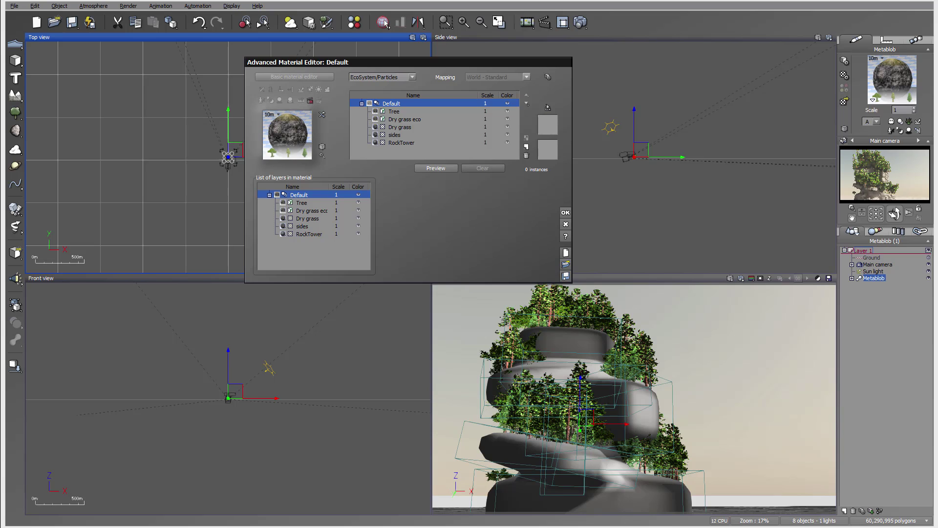
{"action": "left_click", "coordinate": [567, 212]}
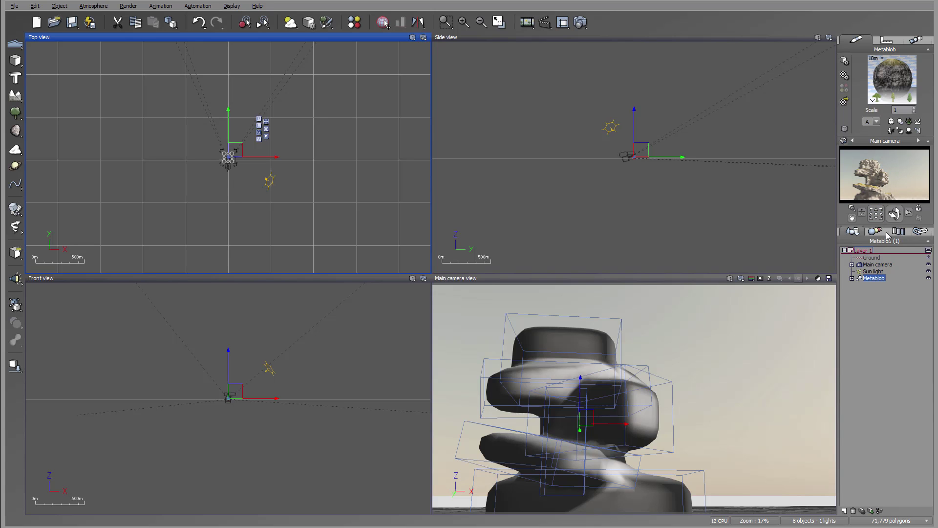
Create a cube, flatten it and place it at ground level behind and to the right of the rock tower.
{"action": "scroll", "coordinate": [358, 193], "scroll_direction": "up", "scroll_amount": 8}
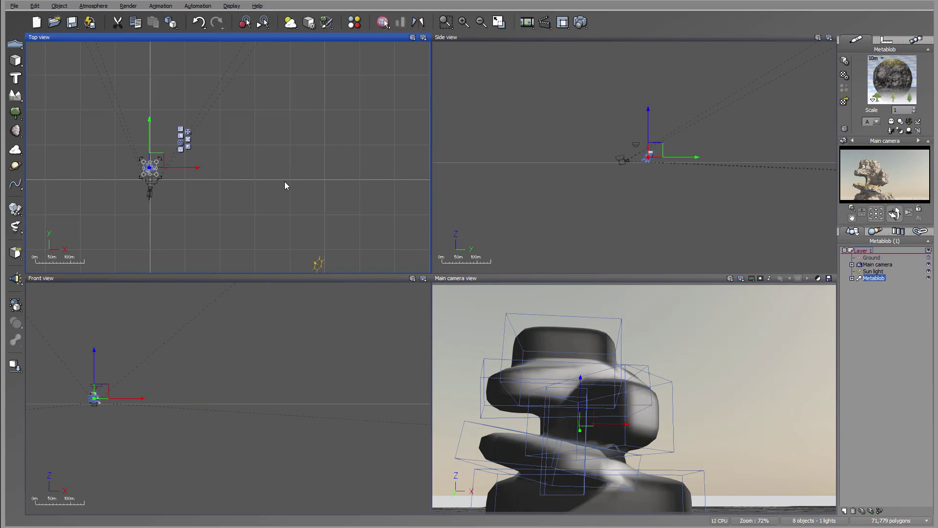
{"action": "scroll", "coordinate": [298, 161], "scroll_direction": "up", "scroll_amount": 5}
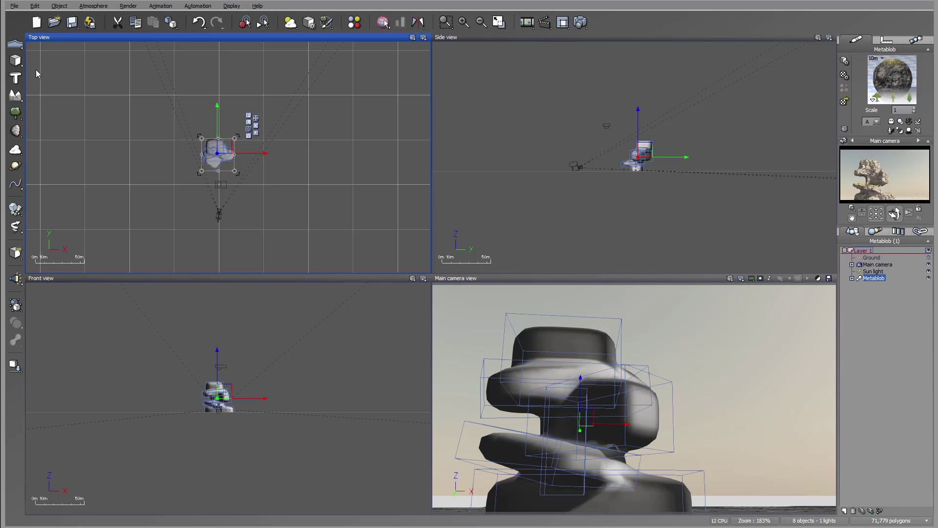
{"action": "left_click", "coordinate": [15, 61]}
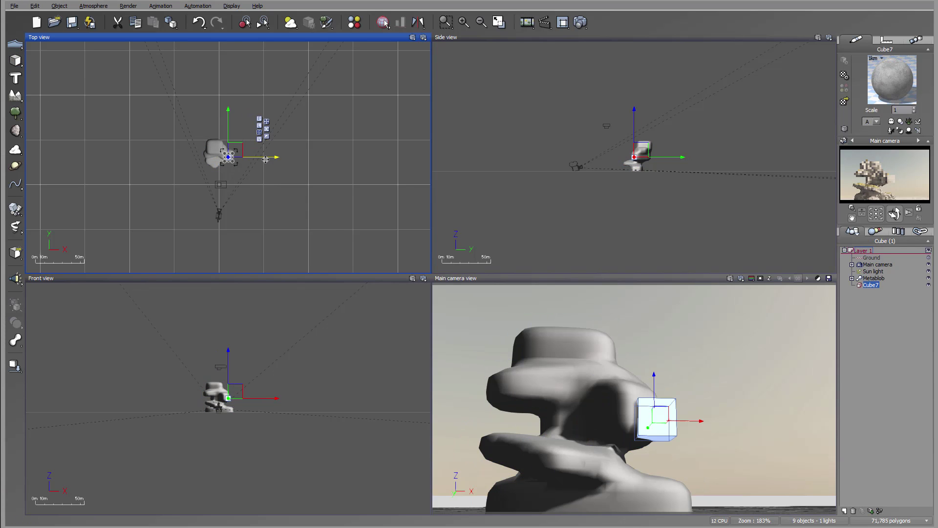
{"action": "scroll", "coordinate": [193, 146], "scroll_direction": "up", "scroll_amount": 5}
{"action": "left_click_drag", "start_coordinate": [181, 144], "coordinate": [264, 84]}
{"action": "left_click_drag", "start_coordinate": [715, 150], "coordinate": [782, 185]}
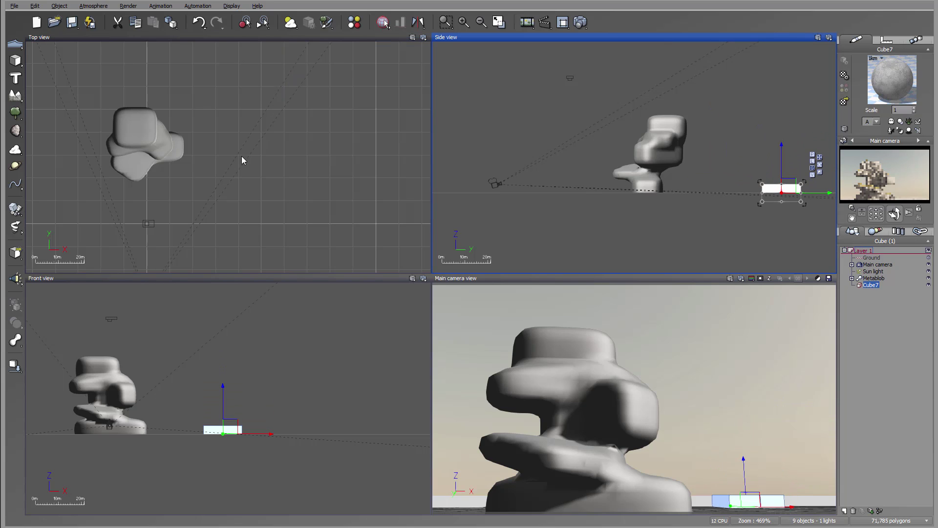
Stretch the flattened cube into a wide, deep base slab and shift it further right of the rock tower.
{"action": "right_click_drag", "start_coordinate": [245, 157], "coordinate": [330, 151]}
{"action": "left_click_drag", "start_coordinate": [330, 150], "coordinate": [264, 147]}
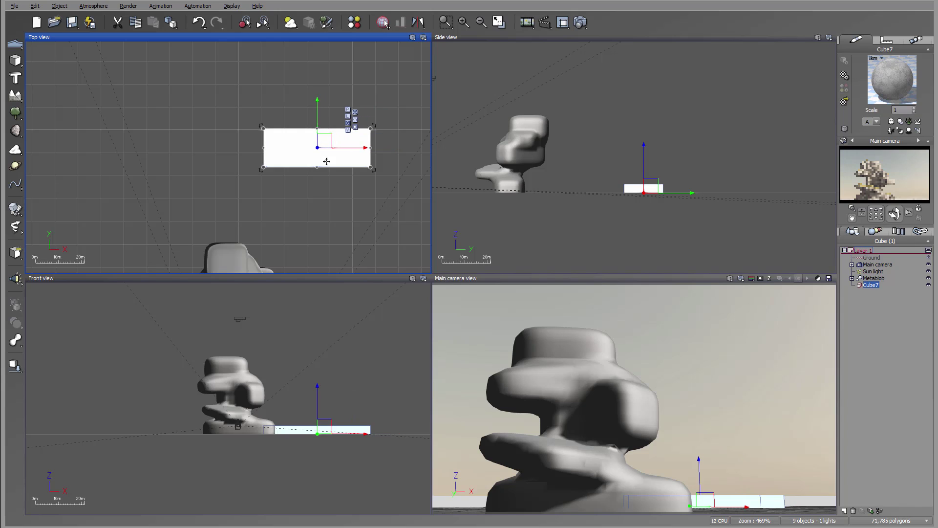
{"action": "left_click_drag", "start_coordinate": [317, 167], "coordinate": [364, 148]}
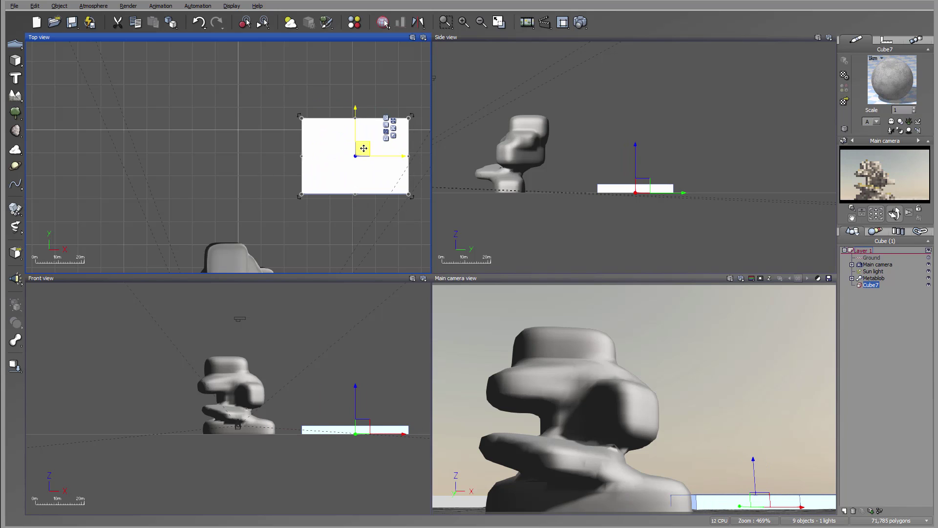
Create a sphere, stretch it into an upright egg shape and seat it on the right part of the base slab.
{"action": "mouse_move", "coordinate": [15, 60]}
{"action": "left_mouse_down"}
{"action": "mouse_move", "coordinate": [63, 68]}
{"action": "mouse_move", "coordinate": [27, 68]}
{"action": "left_mouse_up"}
{"action": "left_click", "coordinate": [636, 152]}
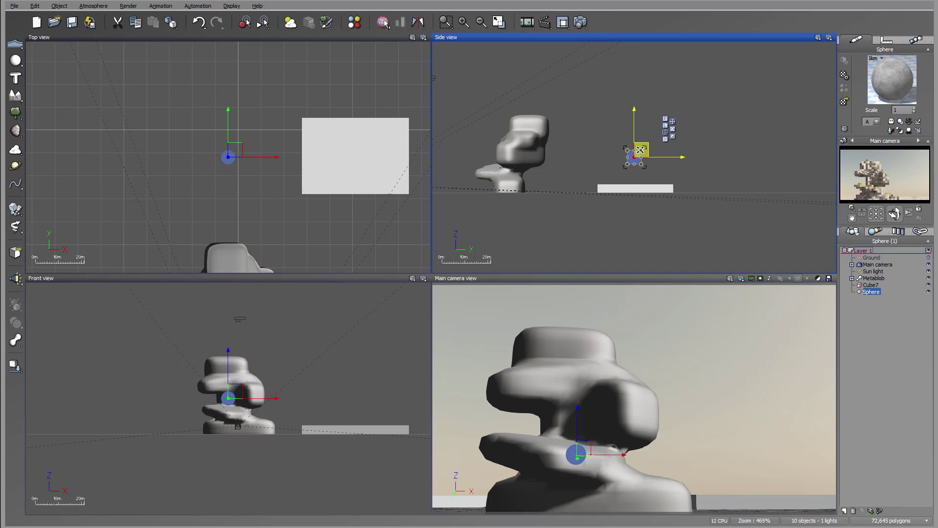
{"action": "mouse_move", "coordinate": [641, 148]}
{"action": "left_mouse_down"}
{"action": "mouse_move", "coordinate": [648, 143]}
{"action": "mouse_move", "coordinate": [653, 162]}
{"action": "left_mouse_up"}
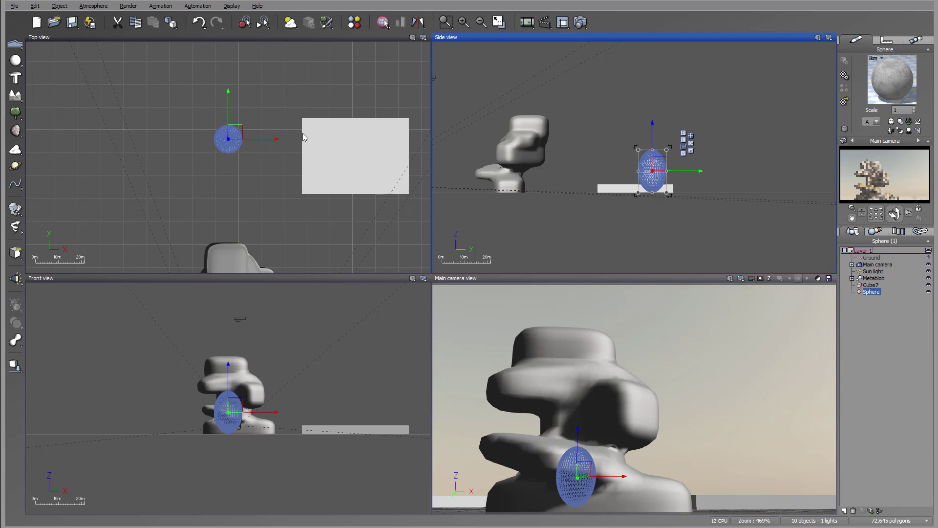
{"action": "left_click", "coordinate": [234, 134]}
{"action": "left_click_drag", "start_coordinate": [234, 134], "coordinate": [394, 142]}
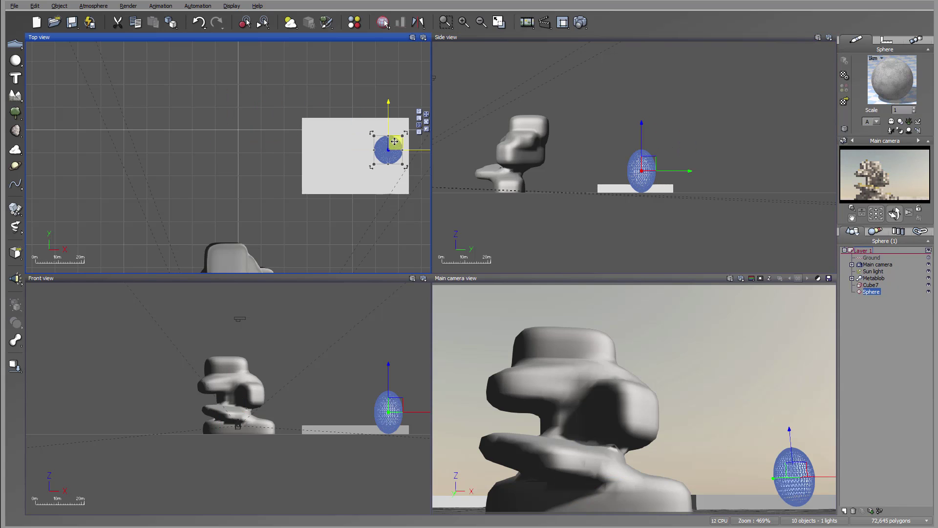
{"action": "left_click", "coordinate": [662, 152]}
{"action": "left_click_drag", "start_coordinate": [645, 163], "coordinate": [646, 169]}
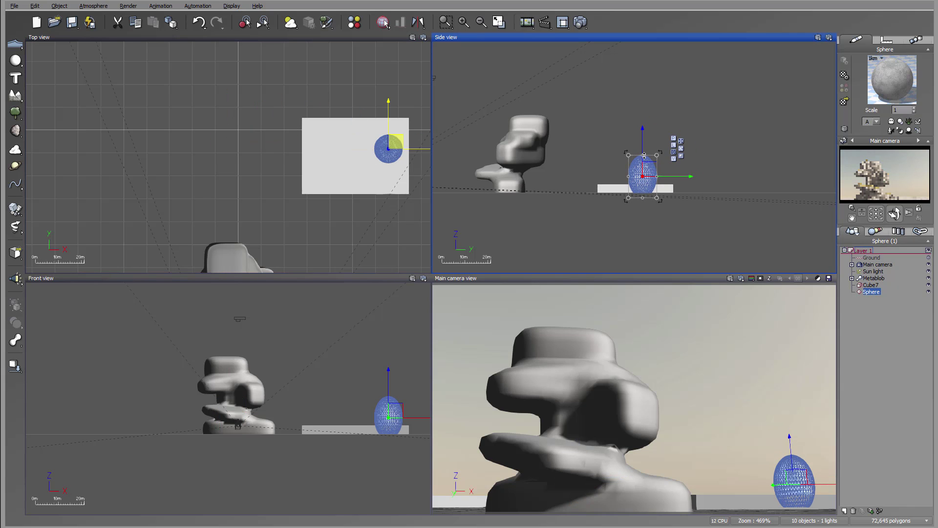
Create a cone, enlarge it, turn it point-down with a slight tilt and set it over the egg-shaped sphere.
{"action": "left_click_drag", "start_coordinate": [16, 60], "coordinate": [93, 65]}
{"action": "left_click_drag", "start_coordinate": [644, 148], "coordinate": [579, 98]}
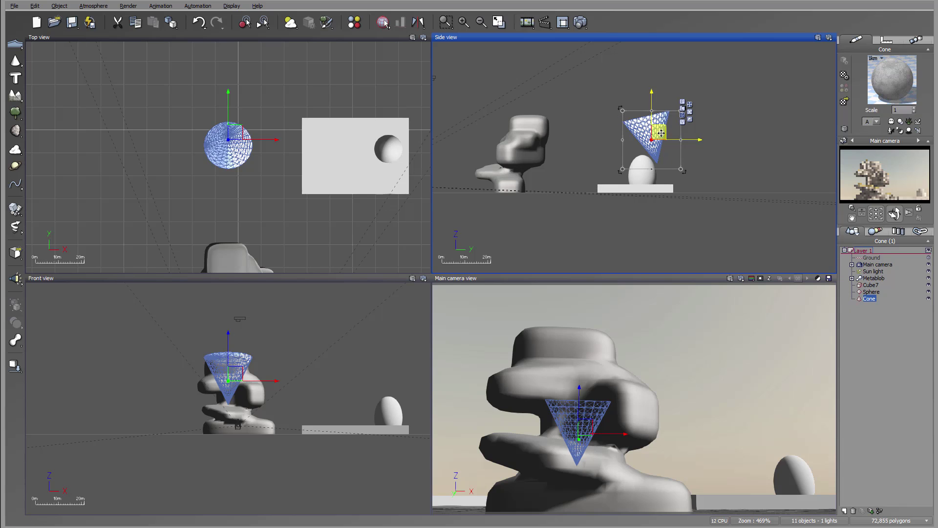
{"action": "left_click_drag", "start_coordinate": [658, 131], "coordinate": [648, 154]}
{"action": "left_click_drag", "start_coordinate": [232, 150], "coordinate": [386, 148]}
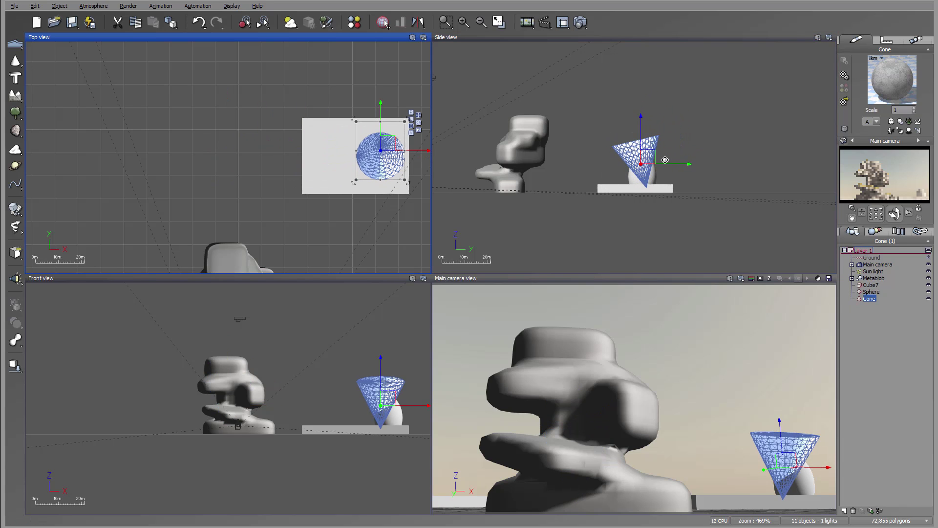
{"action": "left_click_drag", "start_coordinate": [393, 149], "coordinate": [386, 149]}
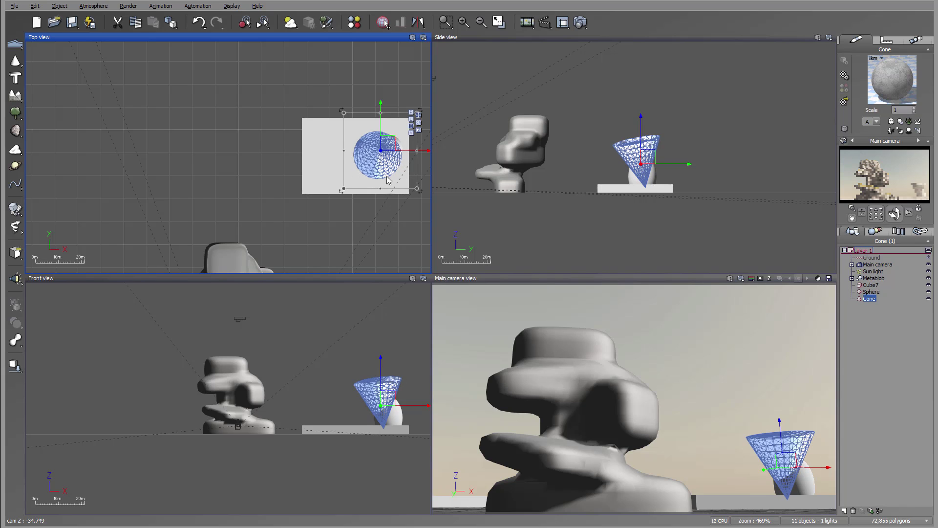
Create a second cube, stretch it into a tall pillar and stand it on the slab behind the sphere and cone.
{"action": "mouse_move", "coordinate": [15, 62]}
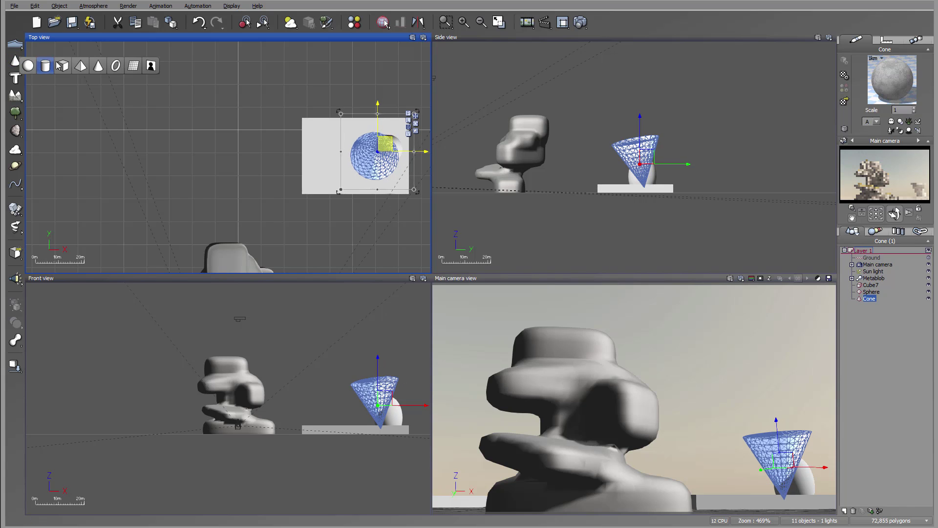
{"action": "left_click", "coordinate": [68, 66]}
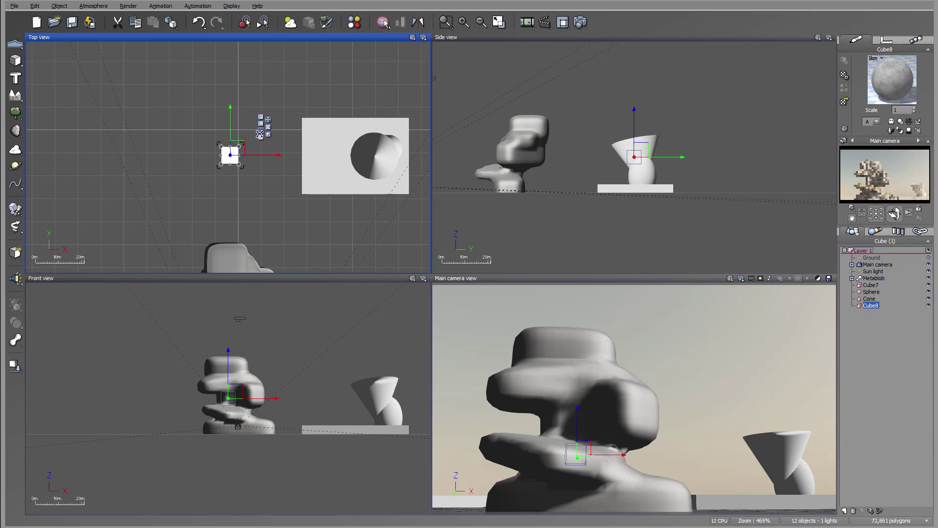
{"action": "left_click_drag", "start_coordinate": [263, 146], "coordinate": [385, 146]}
{"action": "left_click", "coordinate": [656, 151]}
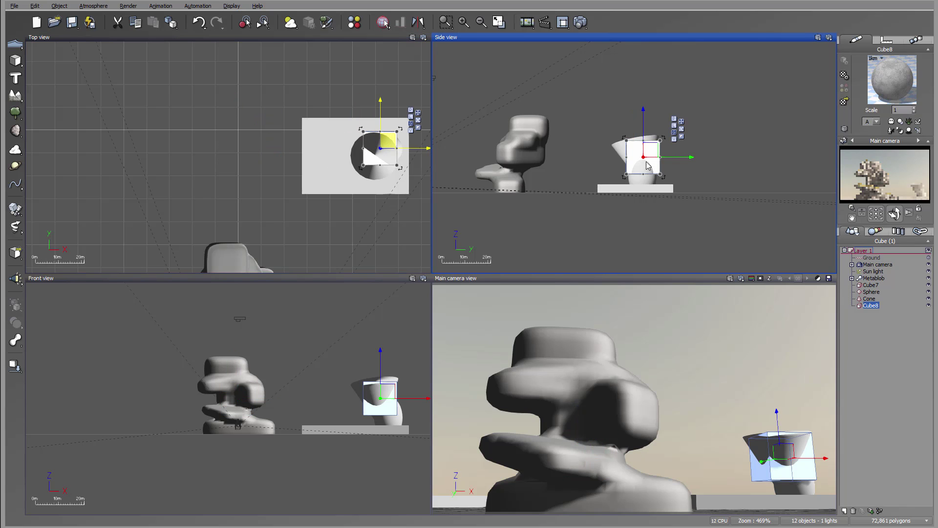
{"action": "left_click_drag", "start_coordinate": [642, 141], "coordinate": [664, 148]}
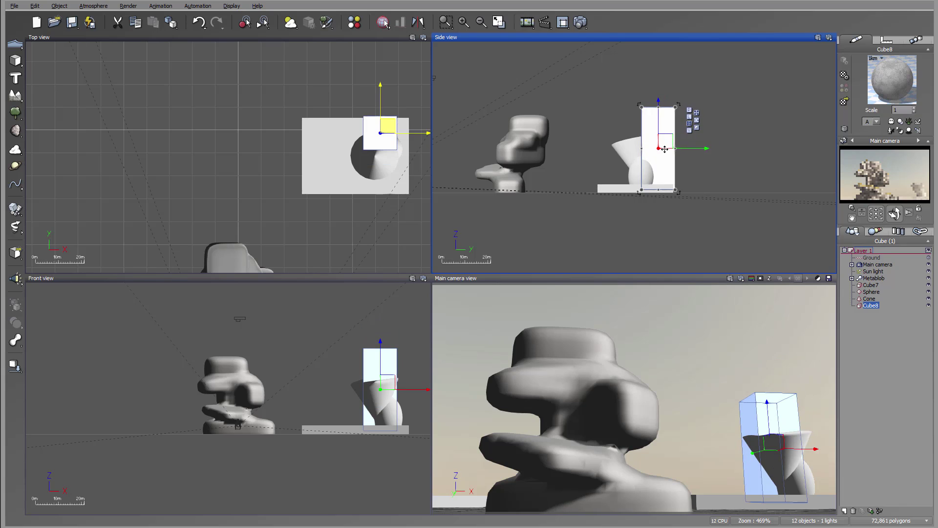
{"action": "left_click", "coordinate": [367, 122]}
Create a third cube, widen it into a block, rotate it slightly and rest it across the top of the pillar.
{"action": "left_click", "coordinate": [15, 59]}
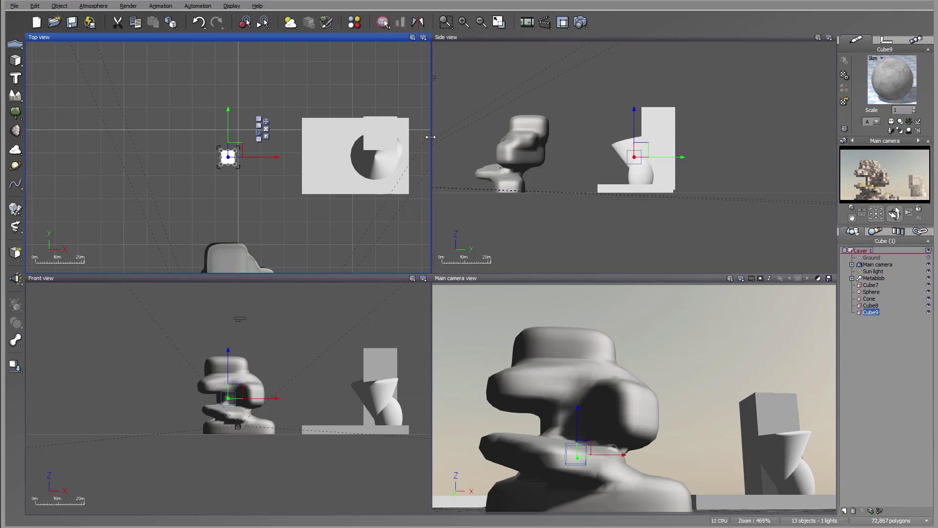
{"action": "left_click_drag", "start_coordinate": [233, 149], "coordinate": [387, 125]}
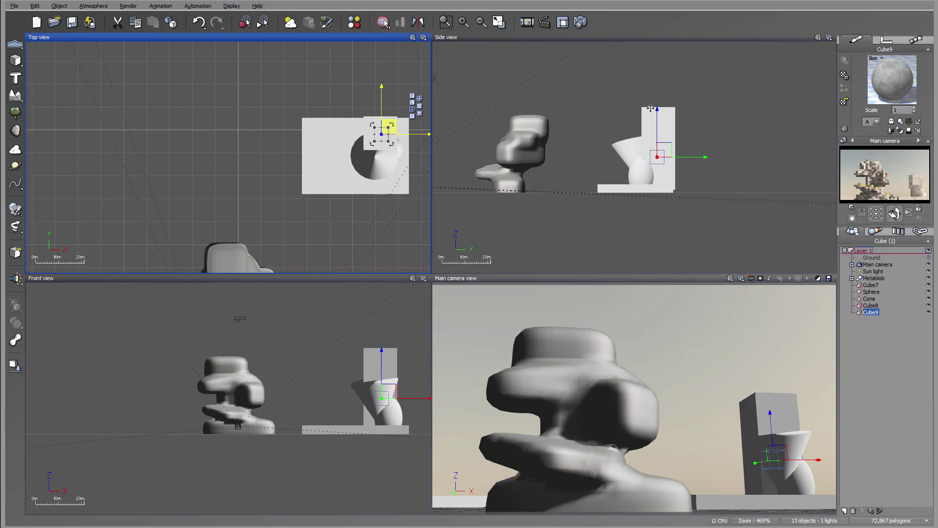
{"action": "left_click", "coordinate": [660, 146]}
{"action": "left_click_drag", "start_coordinate": [654, 152], "coordinate": [668, 111]}
{"action": "left_click", "coordinate": [384, 139]}
{"action": "left_click_drag", "start_coordinate": [408, 175], "coordinate": [346, 159]}
{"action": "left_click_drag", "start_coordinate": [389, 134], "coordinate": [372, 136]}
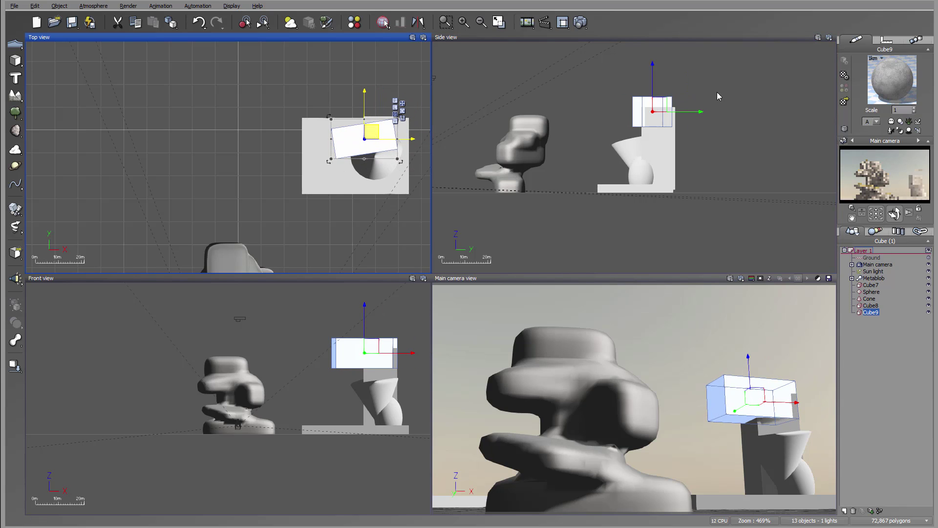
Deepen the block resting on the pillar and shift it left so it overhangs the pillar further.
{"action": "left_click", "coordinate": [660, 107]}
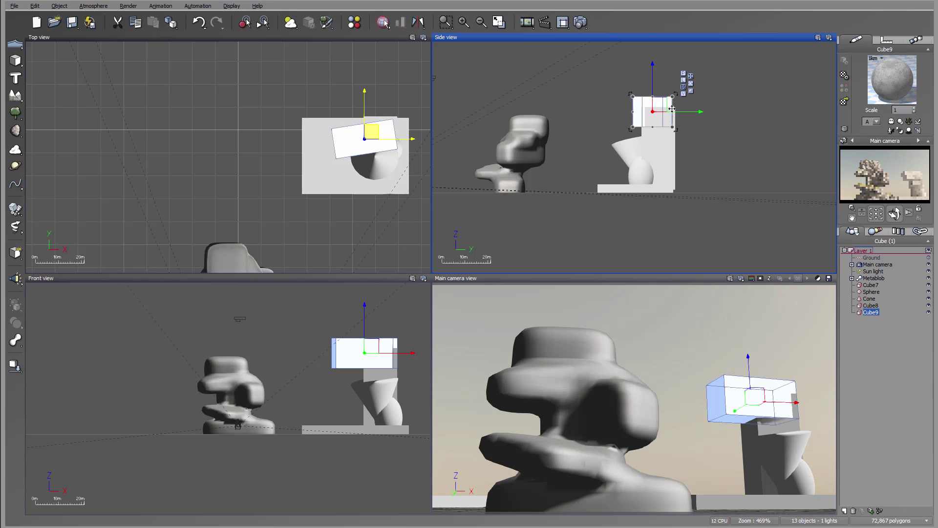
{"action": "left_click_drag", "start_coordinate": [672, 111], "coordinate": [704, 111]}
{"action": "key", "text": "ctrl+z"}
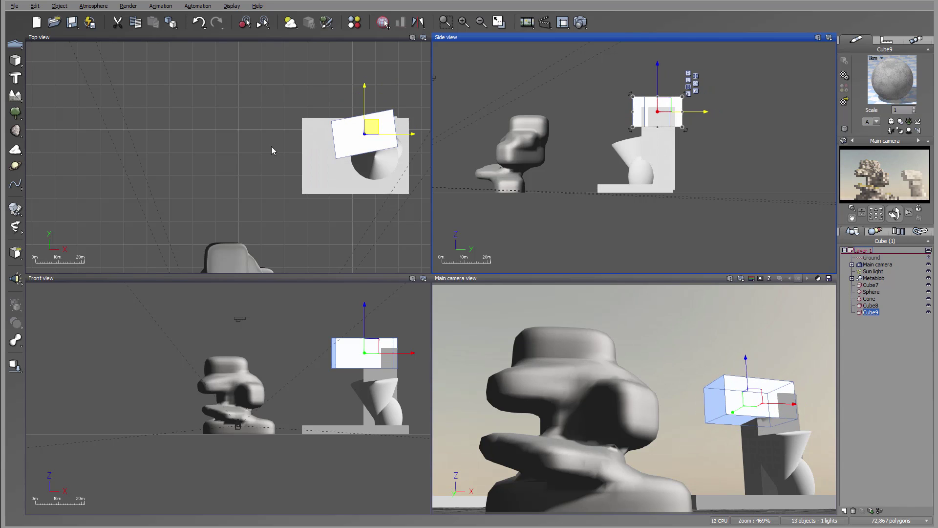
{"action": "left_click_drag", "start_coordinate": [375, 131], "coordinate": [365, 132]}
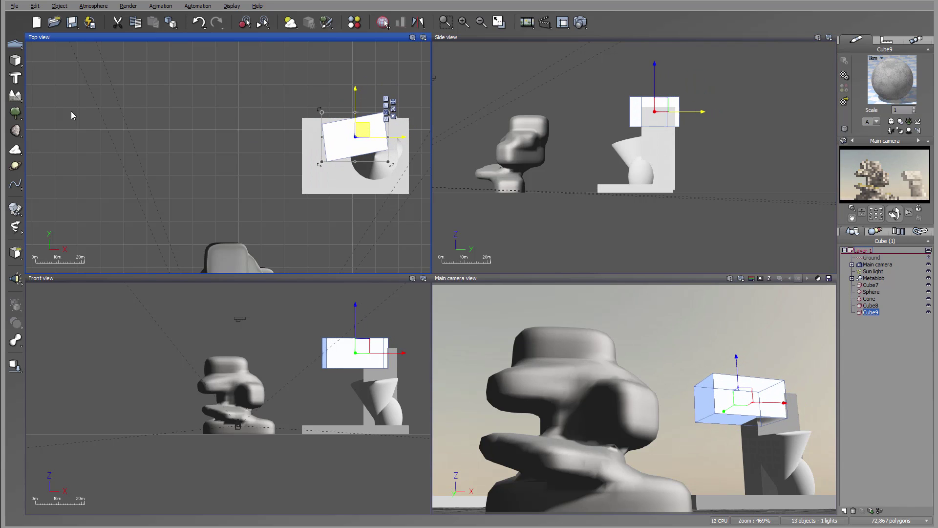
Create a fourth cube, enlarge it, stretch it into a tall upright block and stand it above the pillar at the resting block's right end.
{"action": "left_click", "coordinate": [15, 60]}
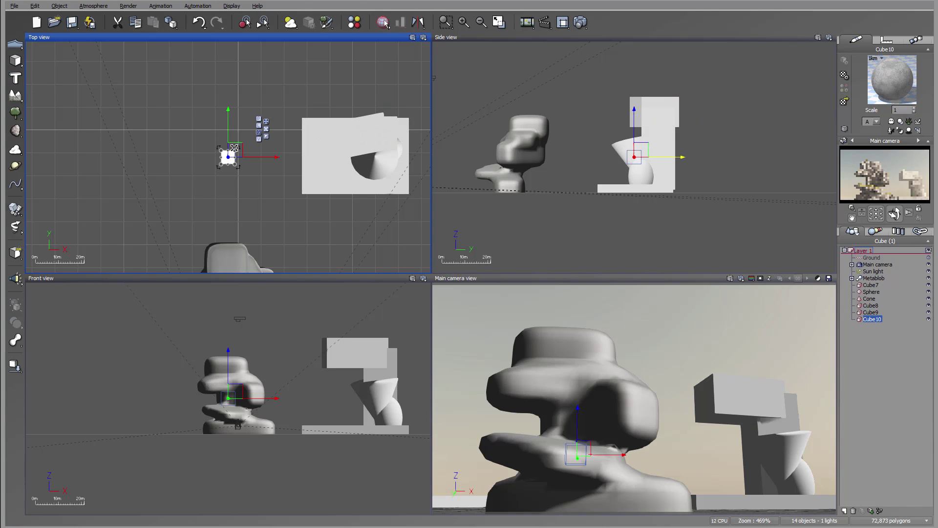
{"action": "left_click_drag", "start_coordinate": [234, 148], "coordinate": [386, 136]}
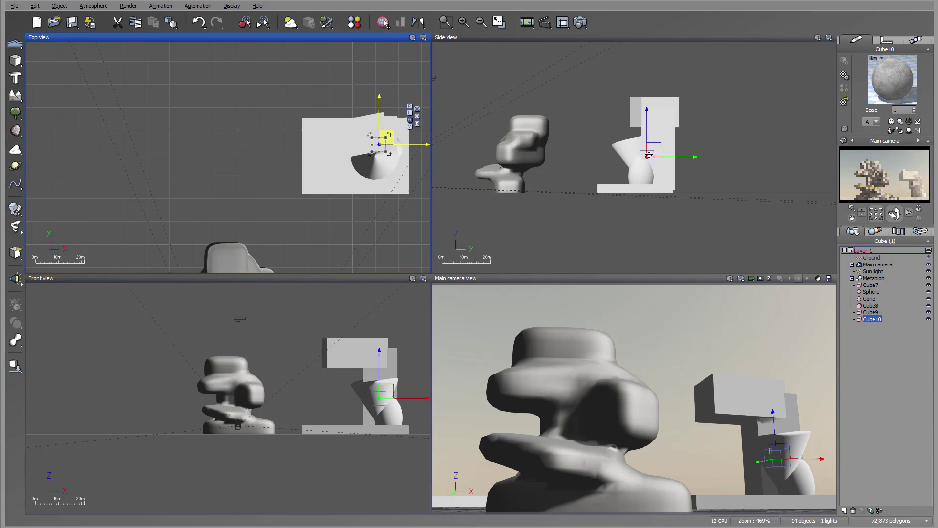
{"action": "left_click_drag", "start_coordinate": [649, 155], "coordinate": [662, 126]}
{"action": "left_click", "coordinate": [394, 139]}
{"action": "left_click_drag", "start_coordinate": [394, 139], "coordinate": [405, 149]}
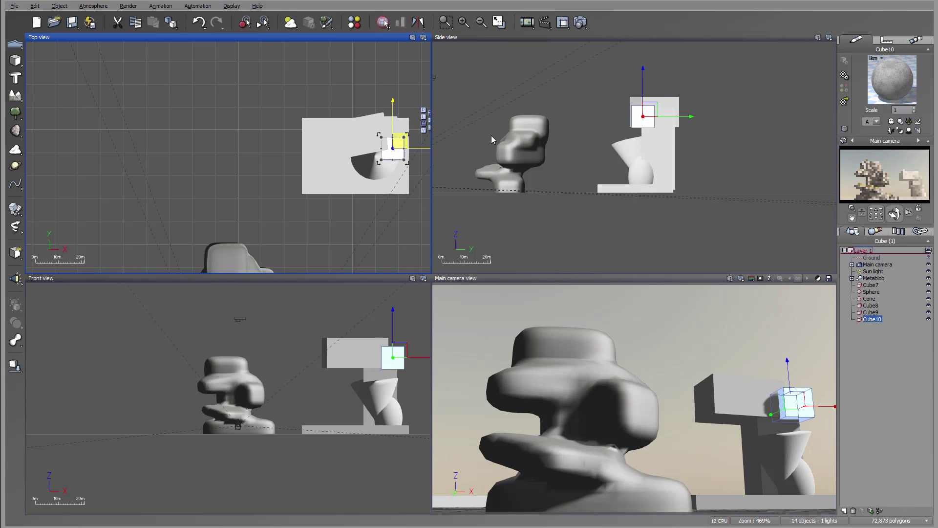
{"action": "left_click_drag", "start_coordinate": [646, 103], "coordinate": [648, 65]}
{"action": "left_click", "coordinate": [397, 142]}
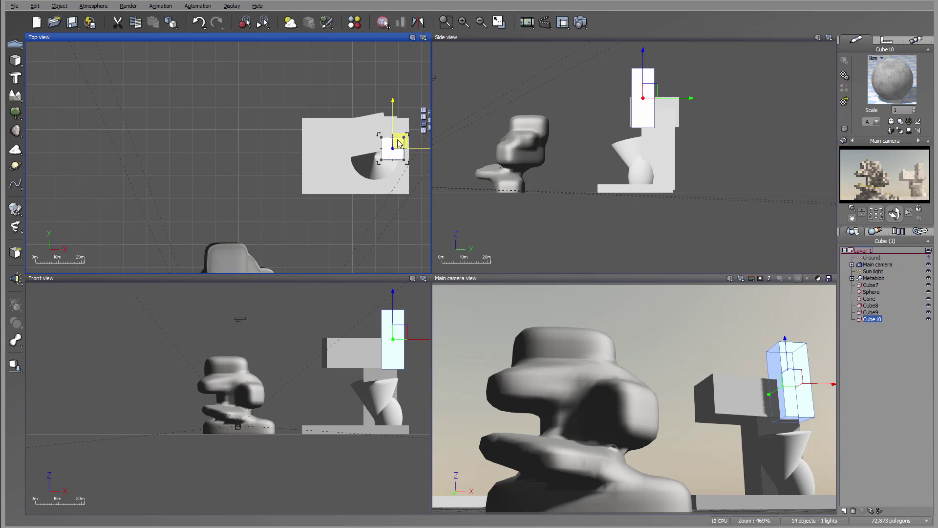
{"action": "left_click_drag", "start_coordinate": [397, 142], "coordinate": [406, 121]}
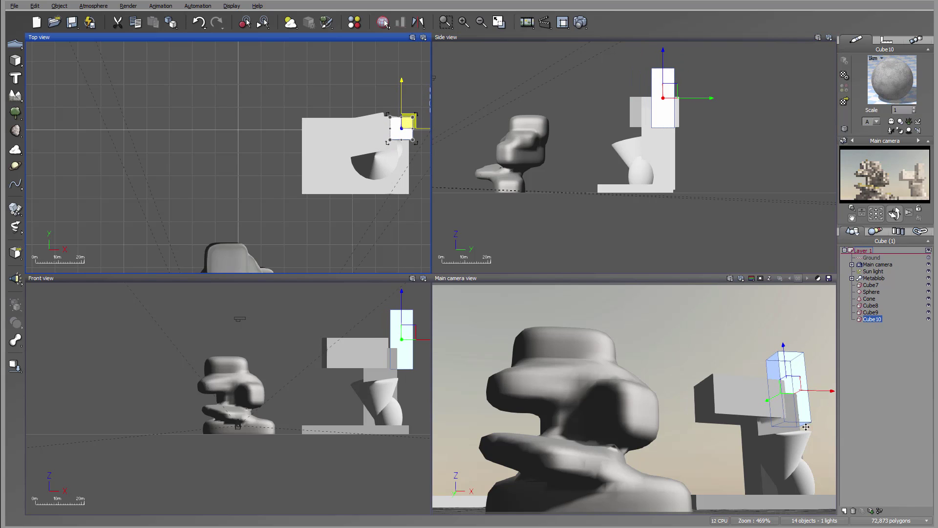
Combine the slab, sphere, cone and three upper cubes into a metablob and apply the first rock tower's material to it.
{"action": "left_click", "coordinate": [871, 287], "text": "shift"}
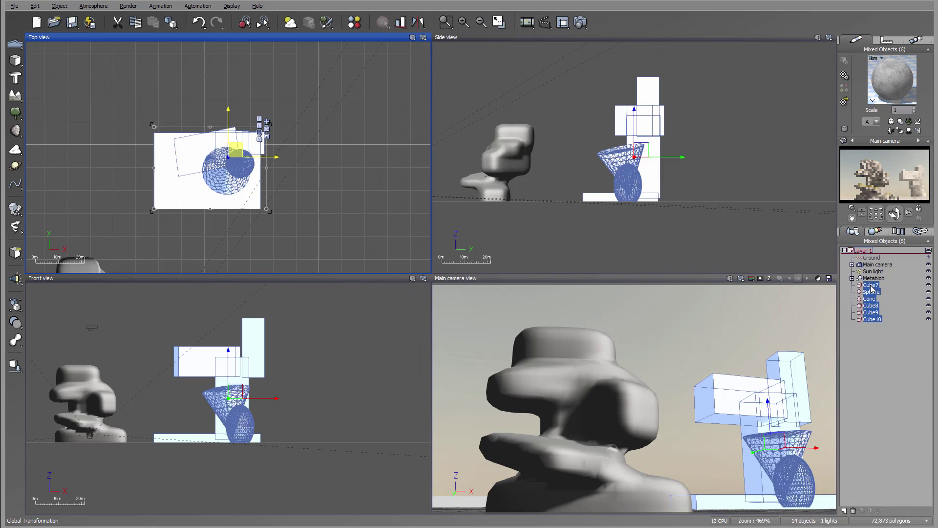
{"action": "left_click", "coordinate": [15, 340]}
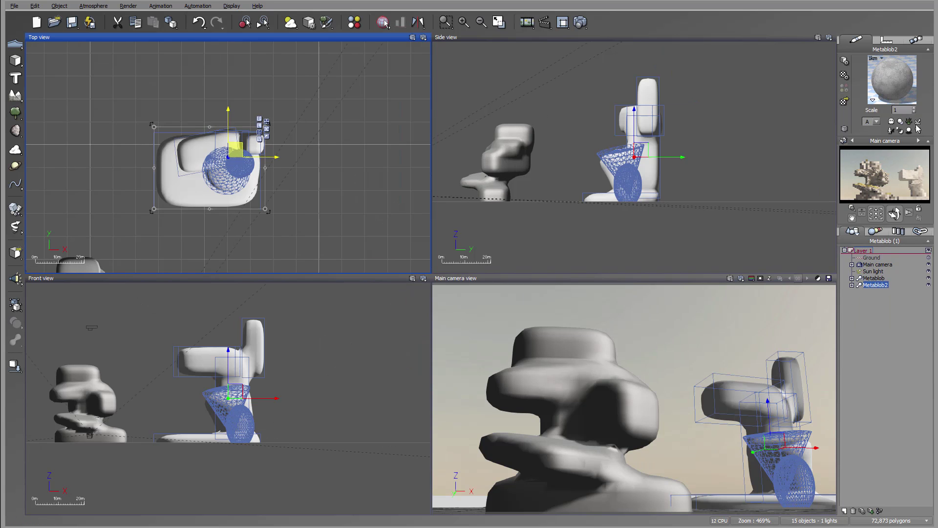
{"action": "left_click", "coordinate": [875, 278]}
{"action": "right_click", "coordinate": [894, 81]}
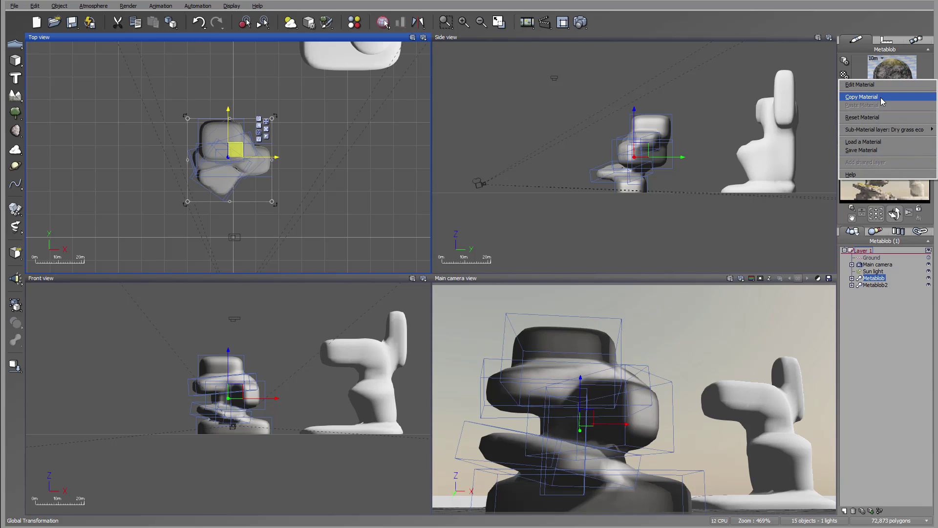
{"action": "left_click", "coordinate": [881, 97]}
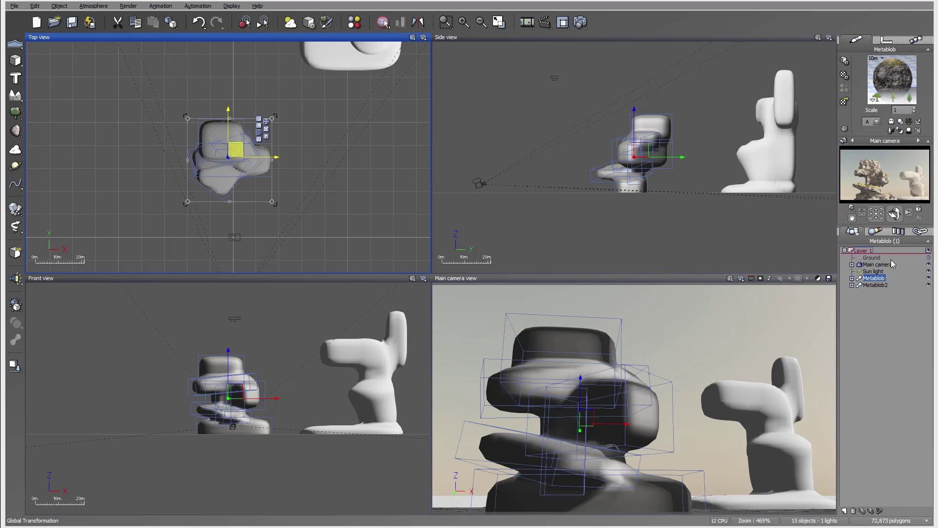
{"action": "left_click", "coordinate": [874, 285]}
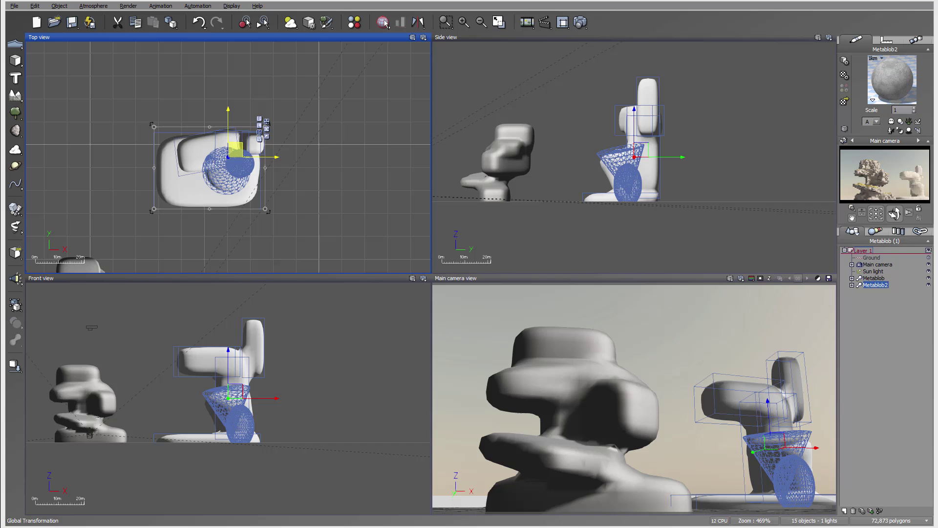
{"action": "right_click", "coordinate": [895, 73]}
{"action": "left_click", "coordinate": [899, 97]}
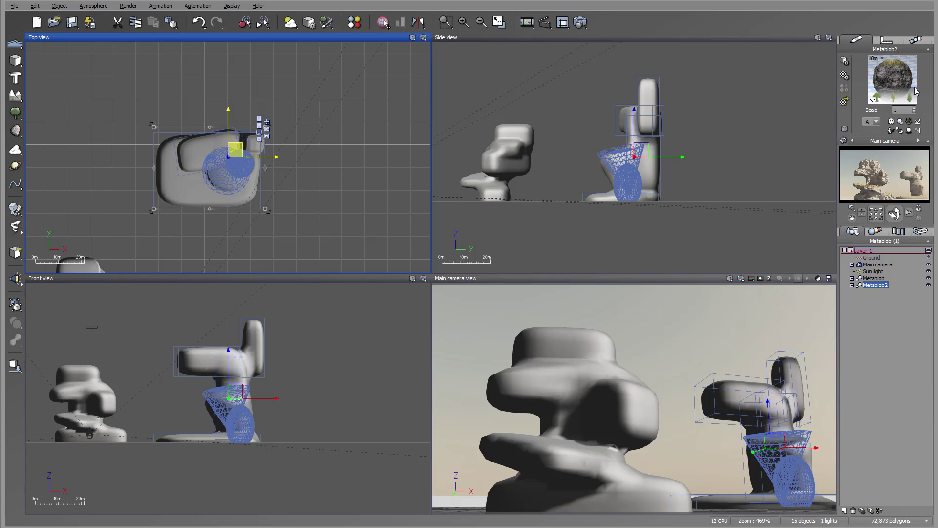
Examine the displacement settings of the RockTower layer in the second metablob's material.
{"action": "double_click", "coordinate": [886, 87]}
{"action": "left_click", "coordinate": [398, 143]}
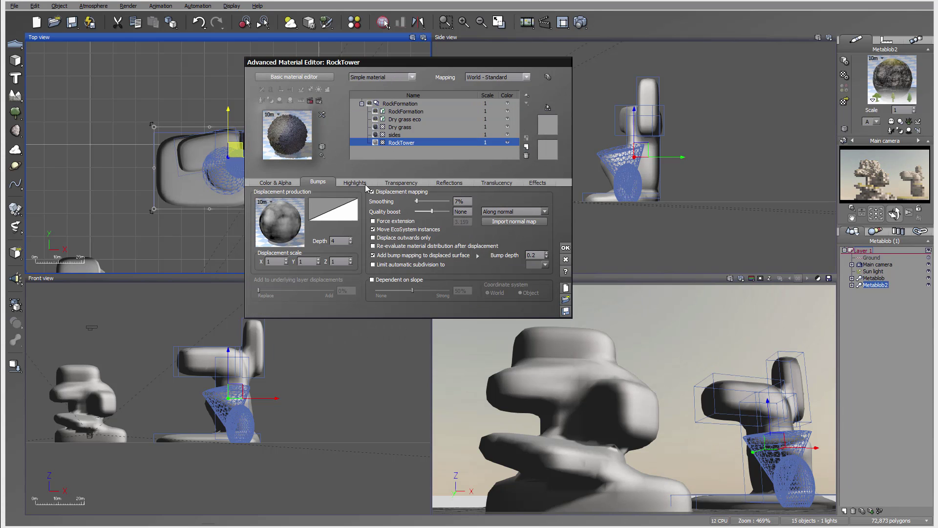
{"action": "left_click", "coordinate": [565, 249]}
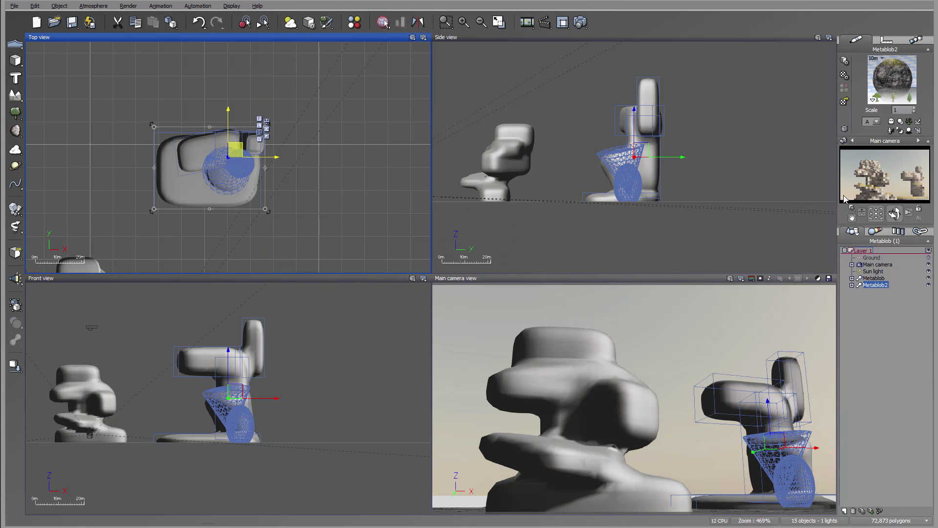
Move the second metablob closer to the first tower and widen its cone to bulge out on the right.
{"action": "right_click_drag", "start_coordinate": [224, 143], "coordinate": [315, 109]}
{"action": "left_click_drag", "start_coordinate": [314, 109], "coordinate": [265, 142]}
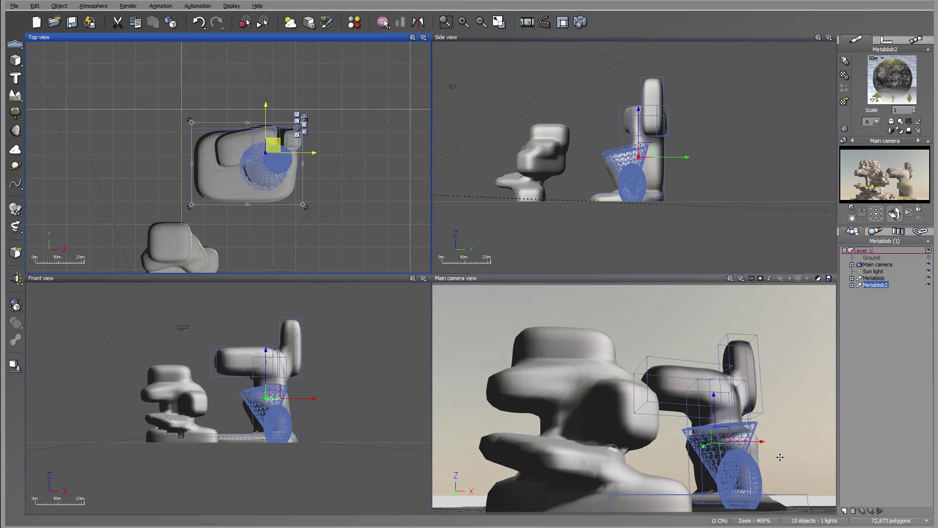
{"action": "left_click", "coordinate": [852, 285]}
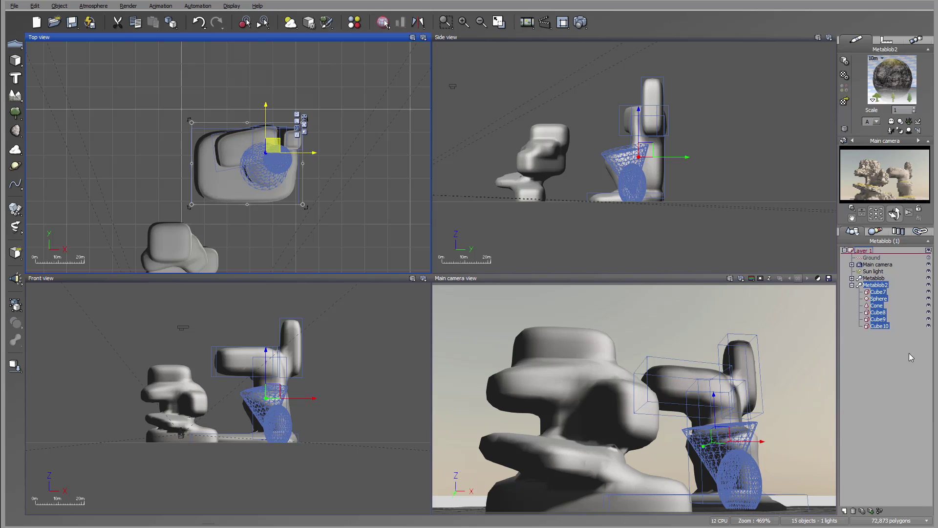
{"action": "left_click", "coordinate": [878, 305]}
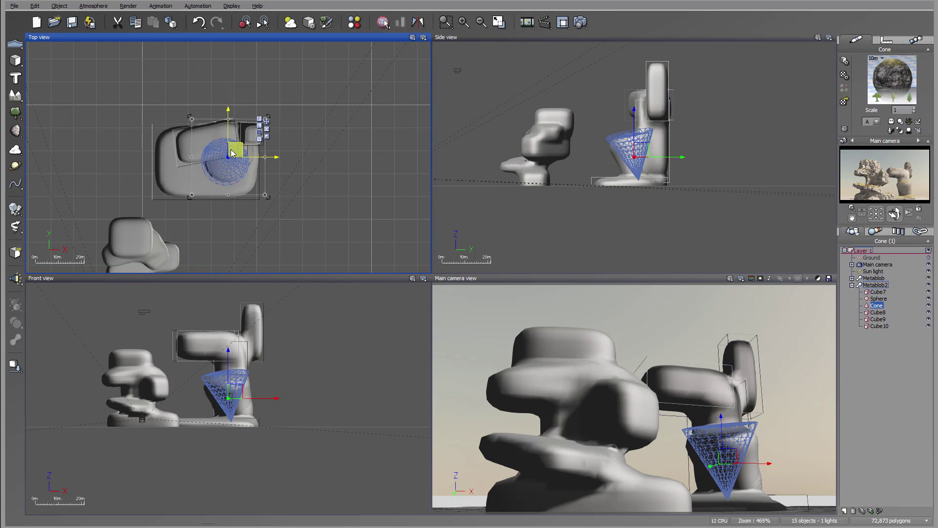
{"action": "left_click_drag", "start_coordinate": [261, 160], "coordinate": [307, 155]}
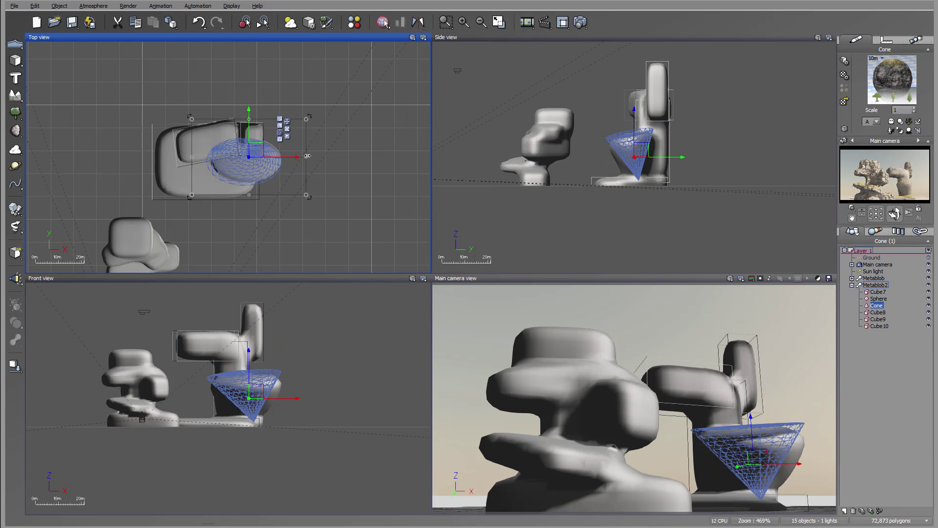
{"action": "left_click", "coordinate": [300, 430]}
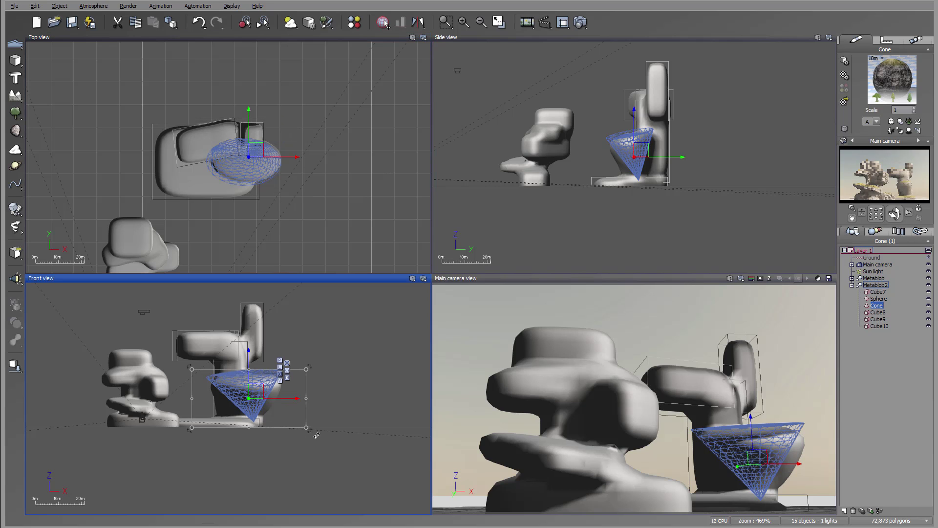
{"action": "left_click", "coordinate": [303, 441]}
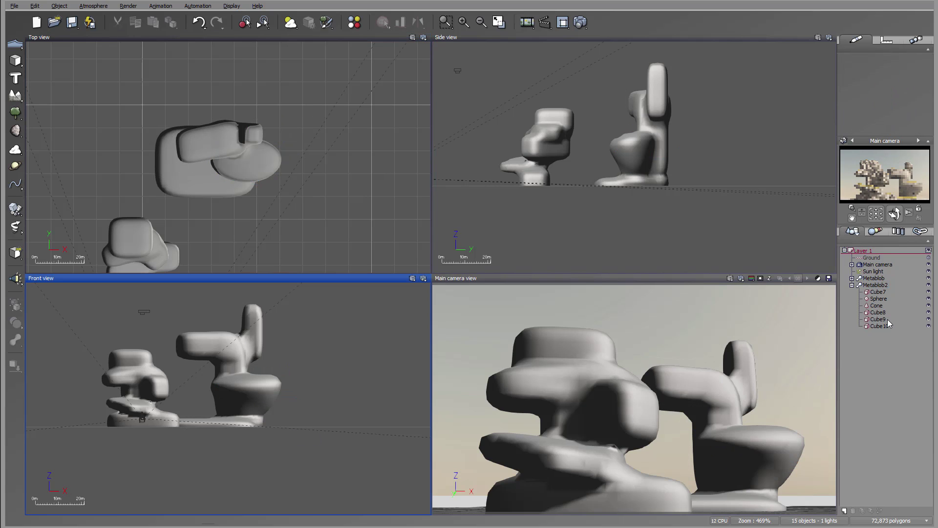
Rotate the second formation's cone to slant down to the right, turn it slightly from above and nudge it outward.
{"action": "left_click", "coordinate": [879, 299]}
{"action": "left_click", "coordinate": [877, 305]}
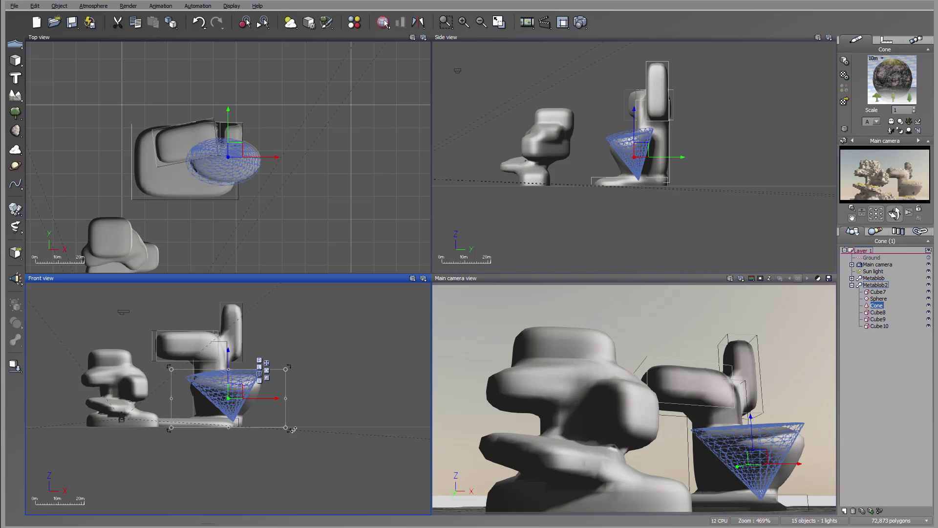
{"action": "left_click_drag", "start_coordinate": [271, 452], "coordinate": [262, 463]}
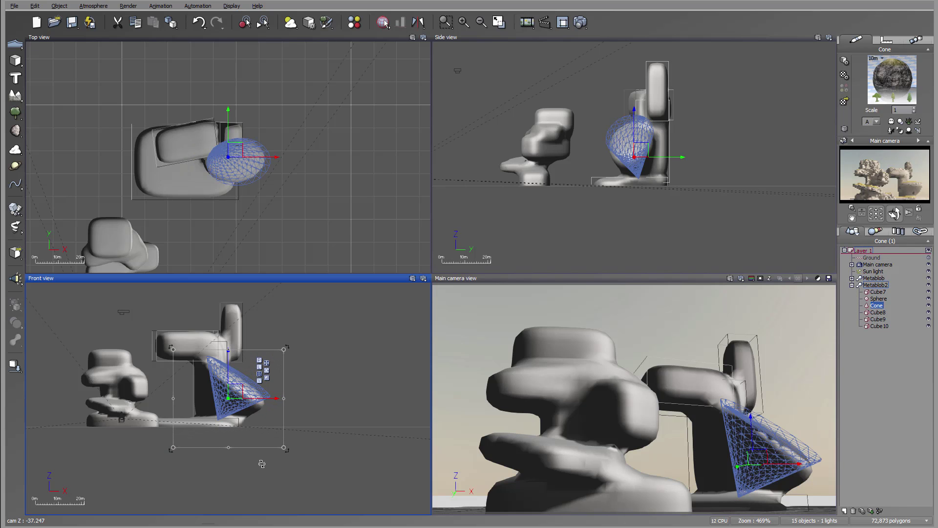
{"action": "left_click", "coordinate": [251, 157]}
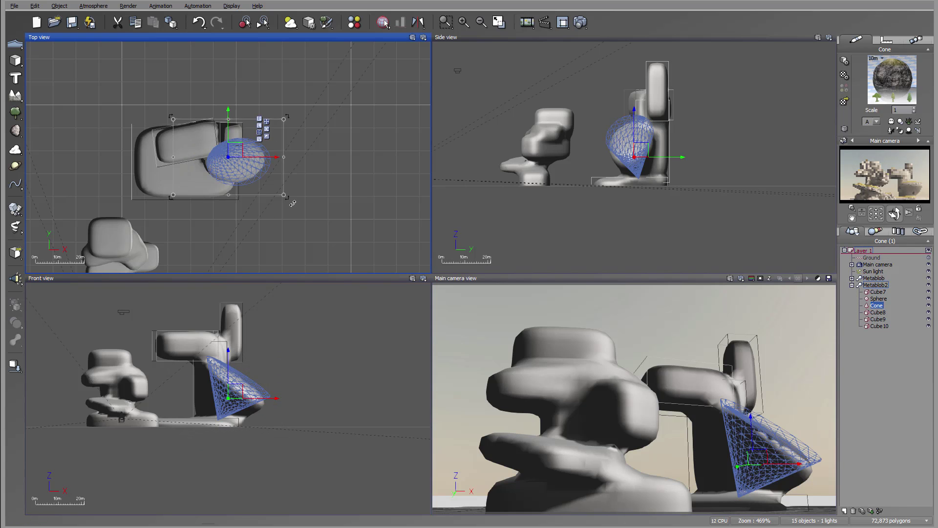
{"action": "left_click_drag", "start_coordinate": [292, 206], "coordinate": [260, 229]}
{"action": "left_click_drag", "start_coordinate": [238, 151], "coordinate": [246, 149]}
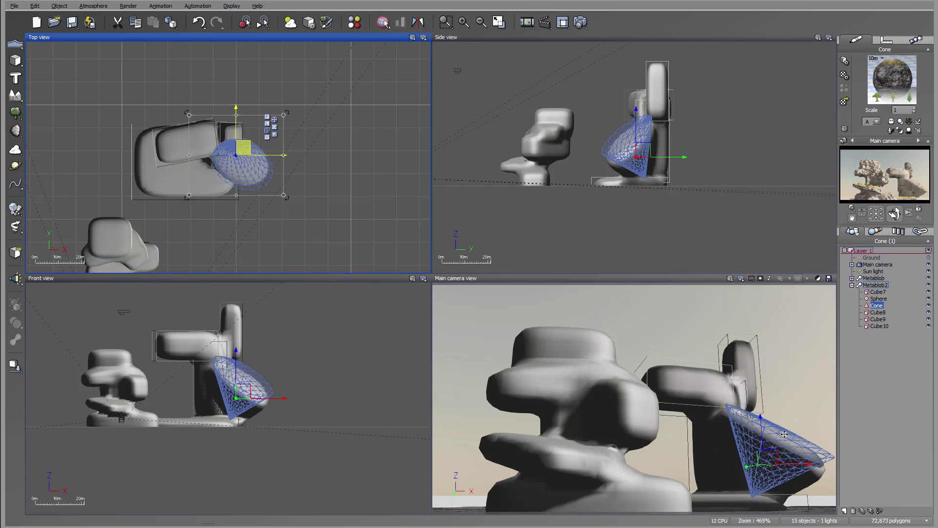
Enlarge the second formation's sphere, flatten it into a low boulder and place it on the base at the pillar's foot.
{"action": "left_click", "coordinate": [878, 299]}
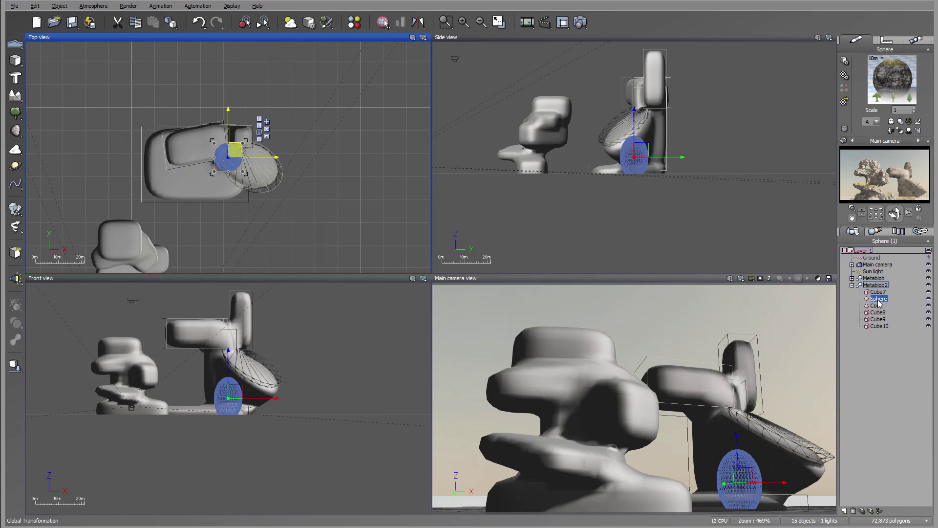
{"action": "mouse_move", "coordinate": [225, 160]}
{"action": "left_mouse_down"}
{"action": "mouse_move", "coordinate": [210, 167]}
{"action": "mouse_move", "coordinate": [222, 158]}
{"action": "left_mouse_up"}
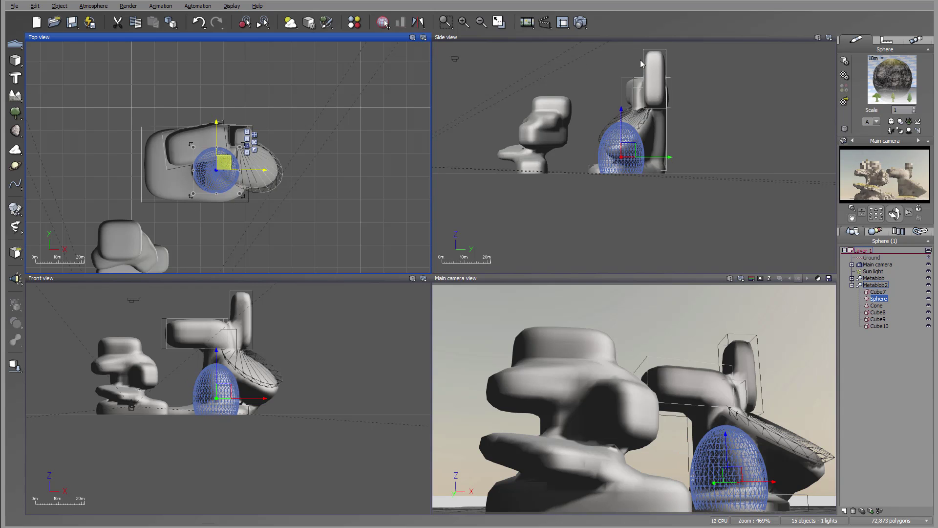
{"action": "left_click_drag", "start_coordinate": [623, 131], "coordinate": [629, 148]}
{"action": "left_click_drag", "start_coordinate": [645, 190], "coordinate": [644, 175]}
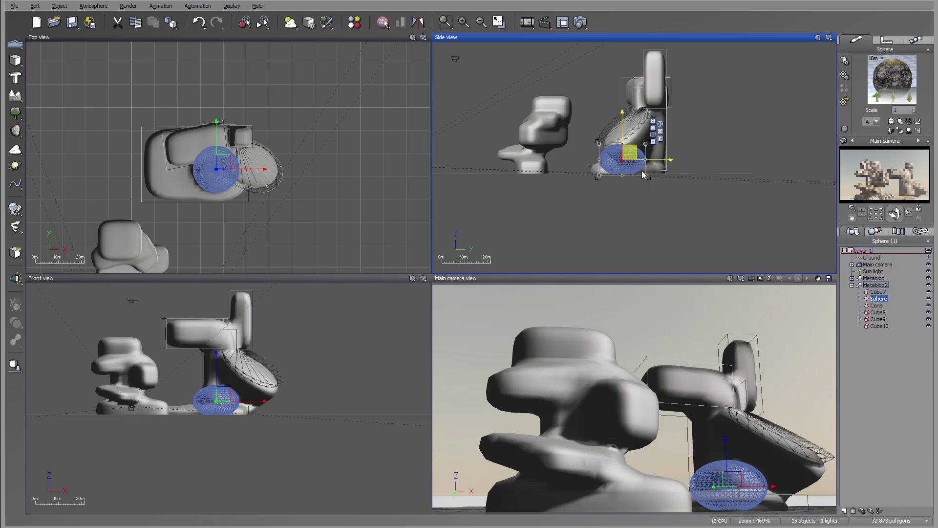
{"action": "left_click_drag", "start_coordinate": [218, 157], "coordinate": [214, 153]}
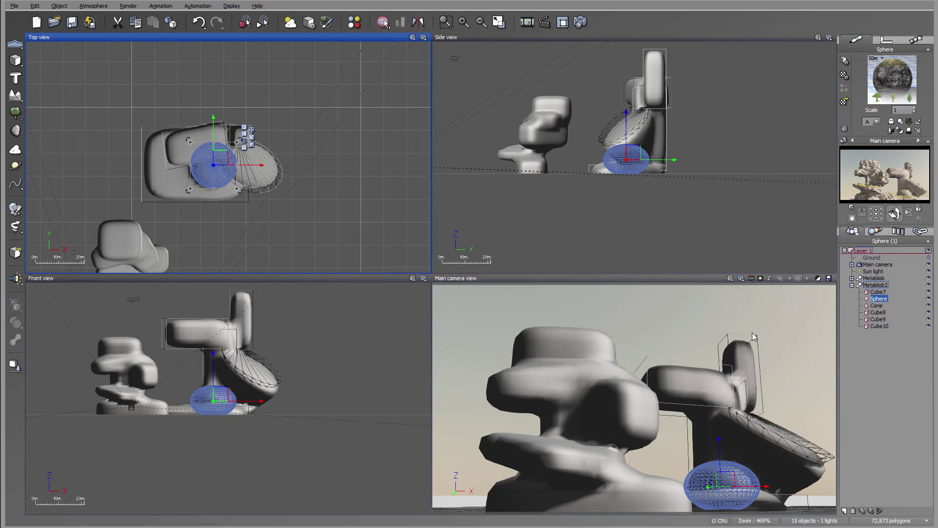
Set the render picture size to 1600x900.
{"action": "right_click", "coordinate": [580, 23]}
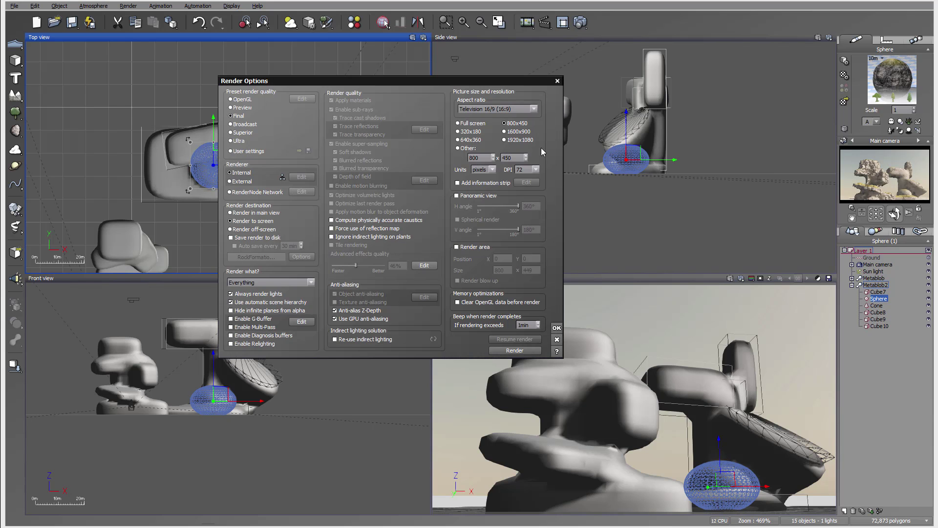
{"action": "left_click", "coordinate": [556, 328]}
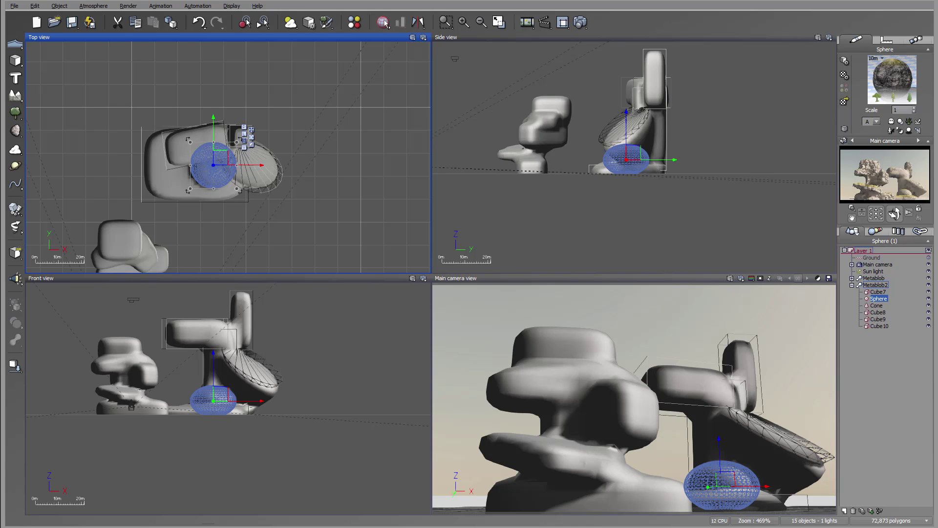
Add a Turbulent Cirrus cloud layer to the atmosphere and set its density to 10%.
{"action": "left_click", "coordinate": [98, 6]}
{"action": "left_click", "coordinate": [92, 72]}
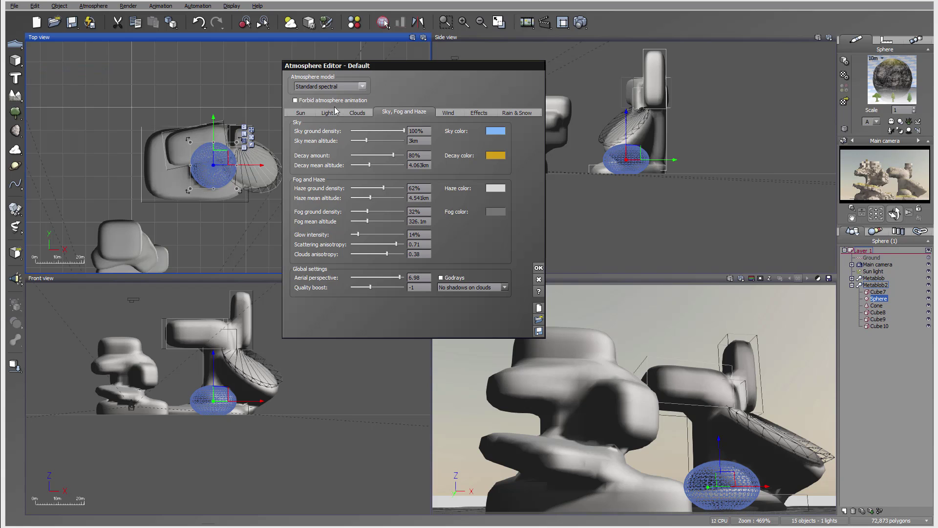
{"action": "left_click", "coordinate": [357, 113]}
{"action": "left_click", "coordinate": [386, 133]}
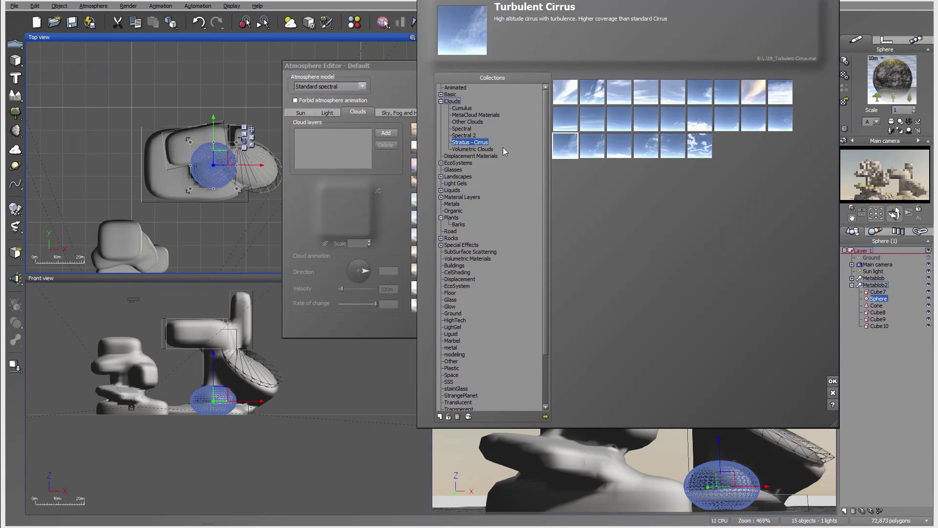
{"action": "left_click", "coordinate": [833, 381]}
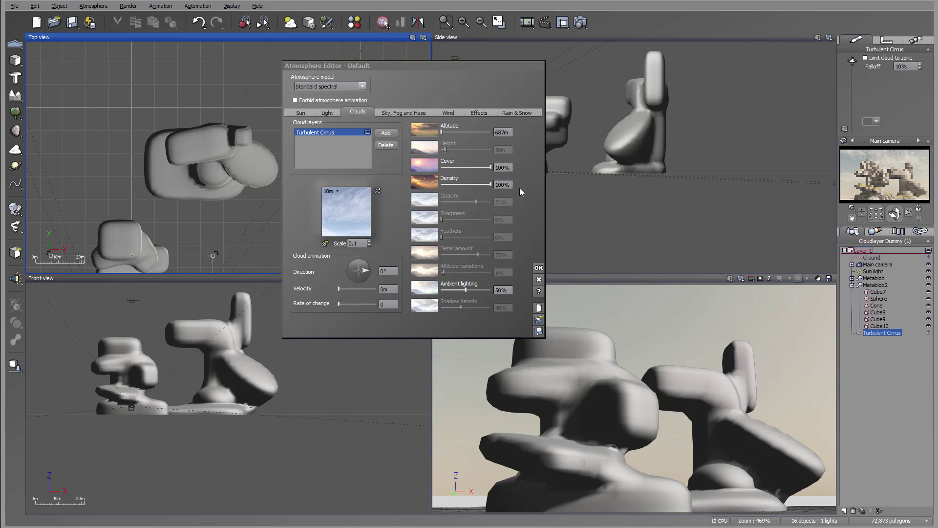
{"action": "left_click_drag", "start_coordinate": [486, 185], "coordinate": [447, 183]}
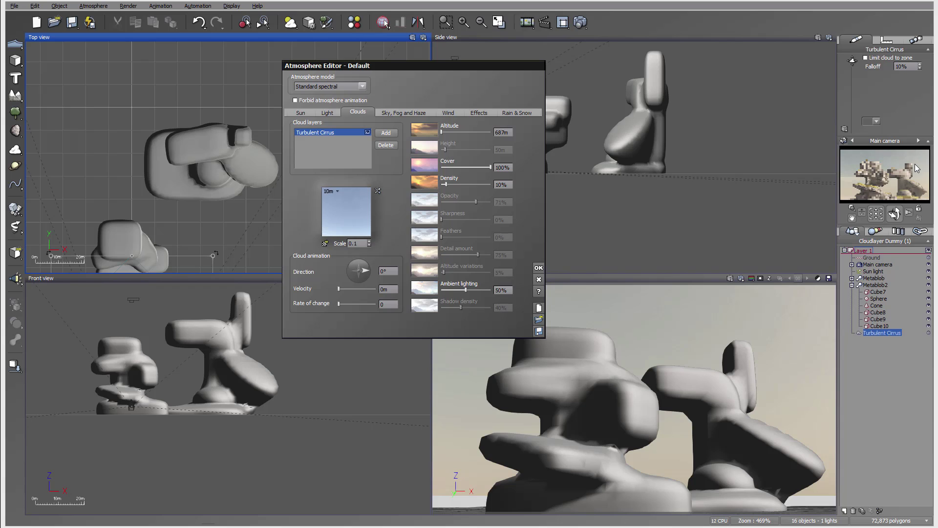
Set aerial perspective to 7.28, fog ground density to 54%, glow intensity to 20% and scattering anisotropy to 0.8, and start the render.
{"action": "left_click", "coordinate": [401, 110]}
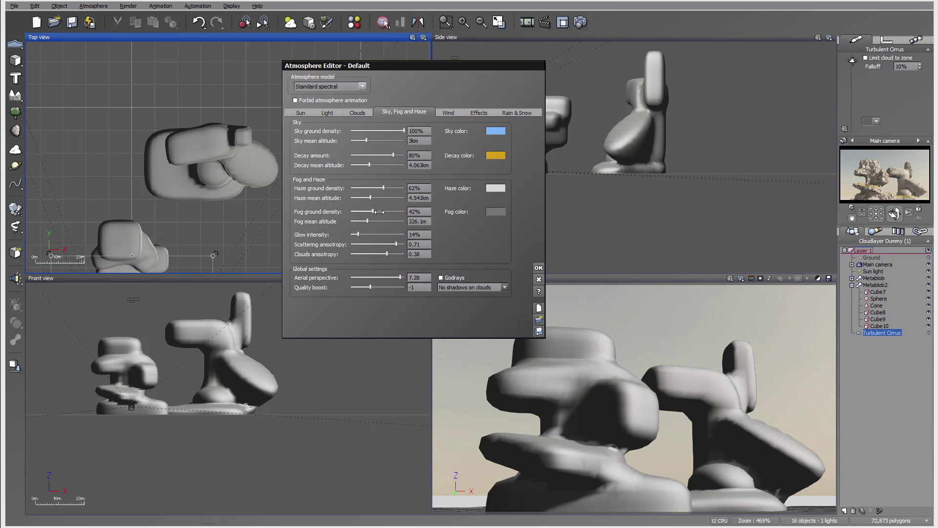
{"action": "left_click_drag", "start_coordinate": [379, 211], "coordinate": [402, 245]}
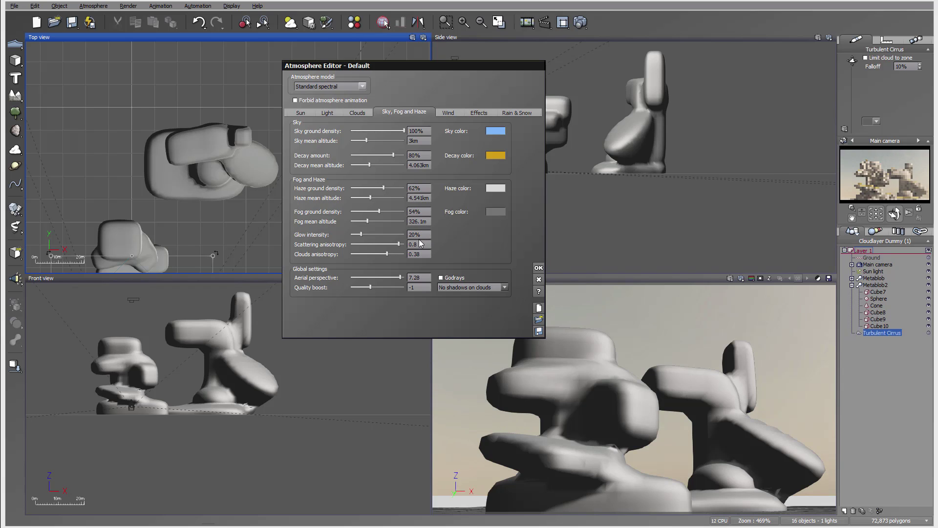
{"action": "left_click", "coordinate": [538, 268]}
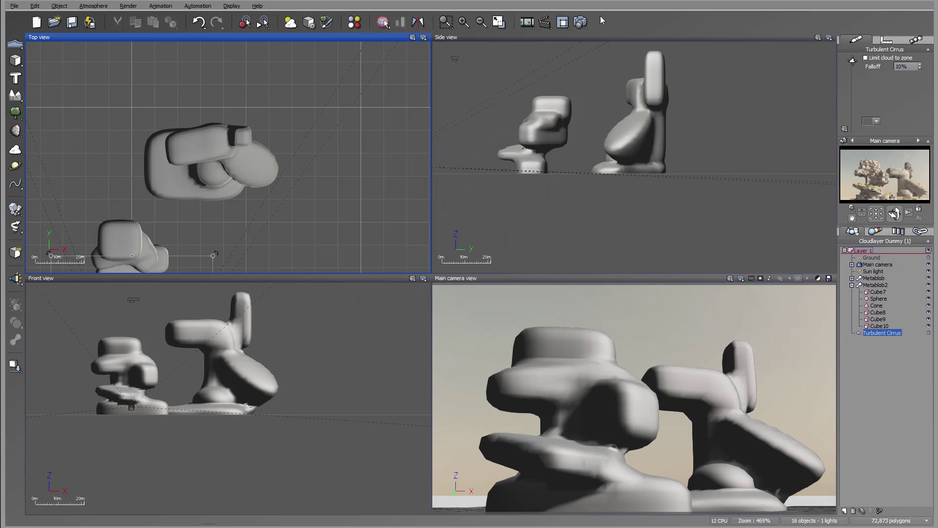
{"action": "left_click", "coordinate": [581, 21]}
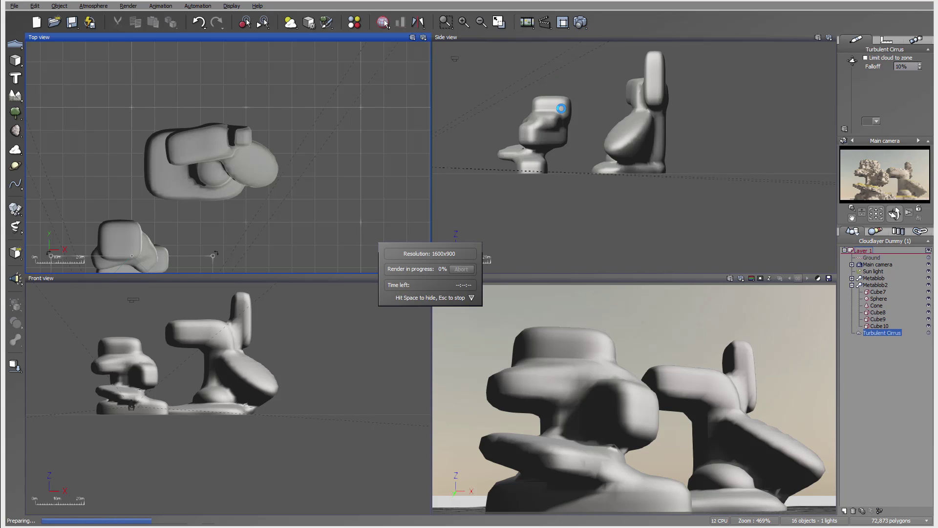